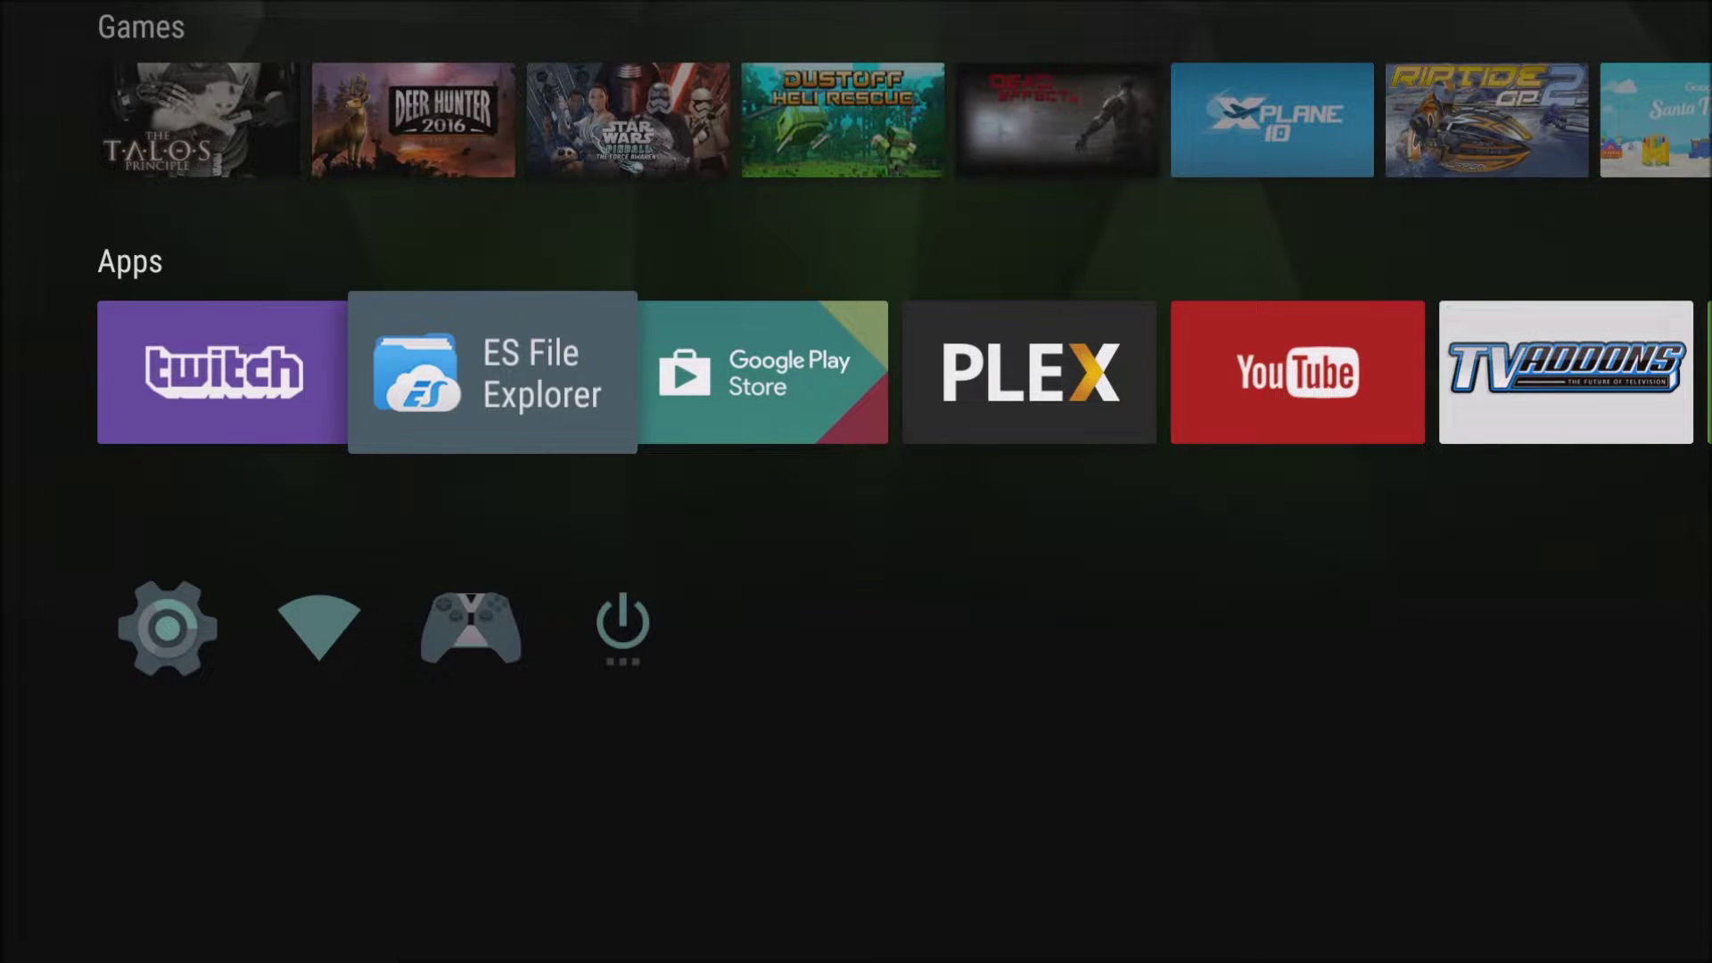
Launch ES File Explorer from the Apps row on the Shield home screen.
key(Up)
key(Up)
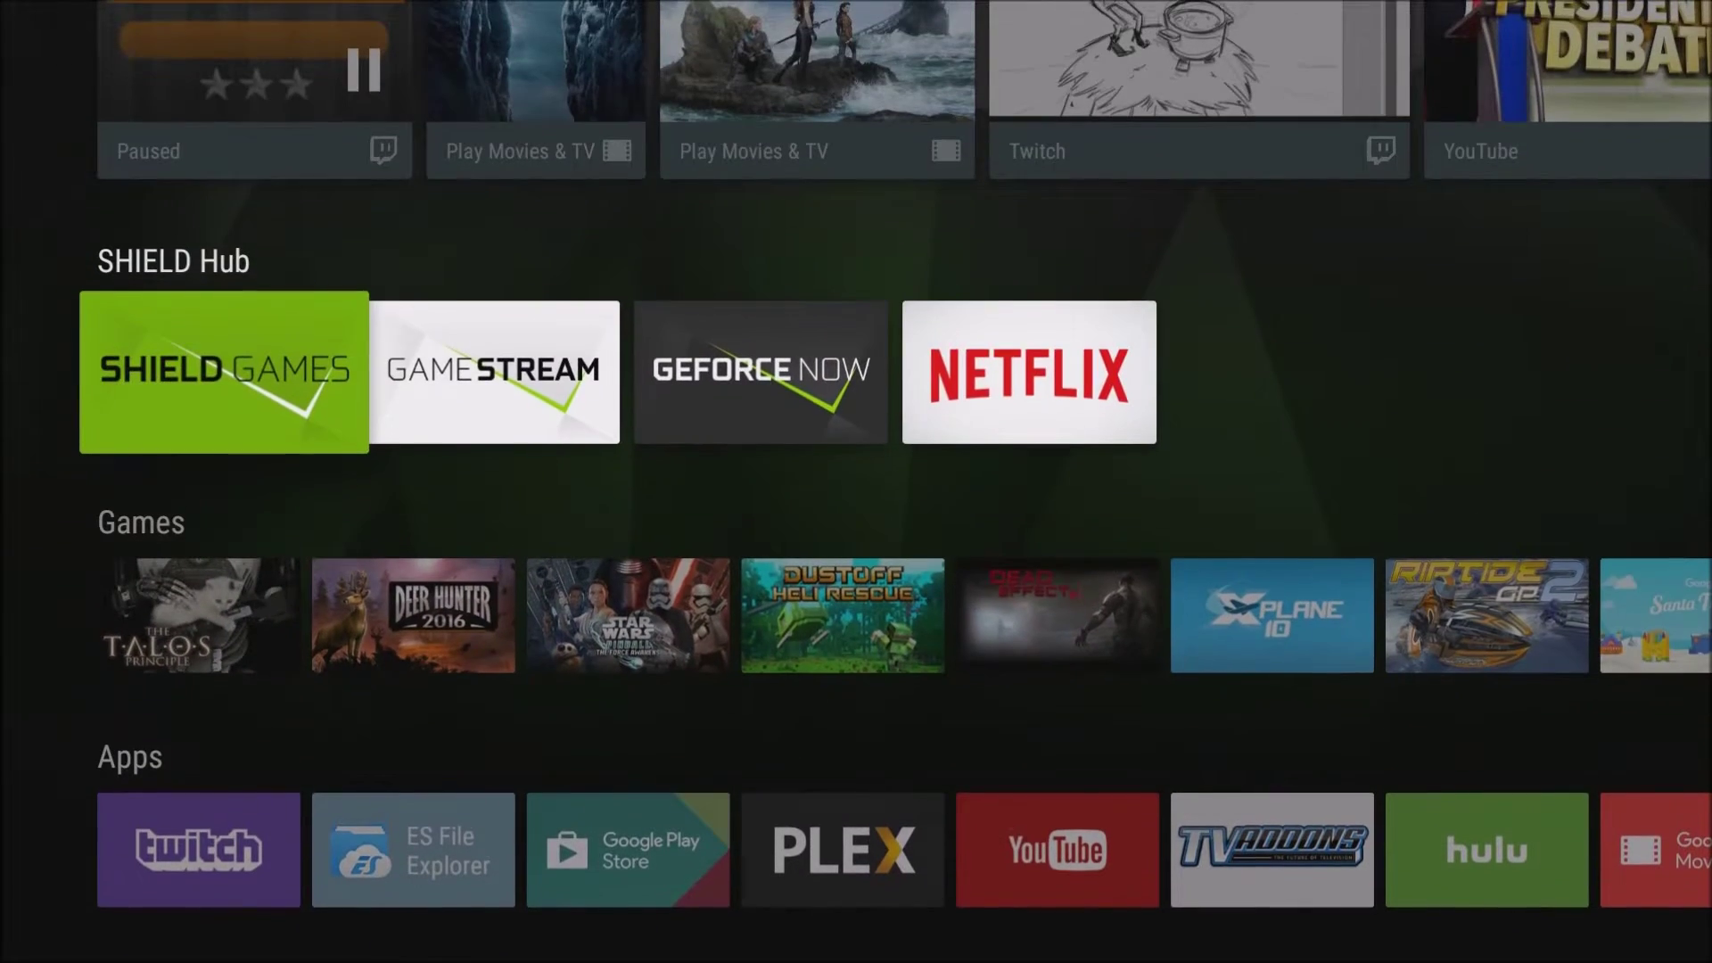
key(Down)
key(Down)
key(Down)
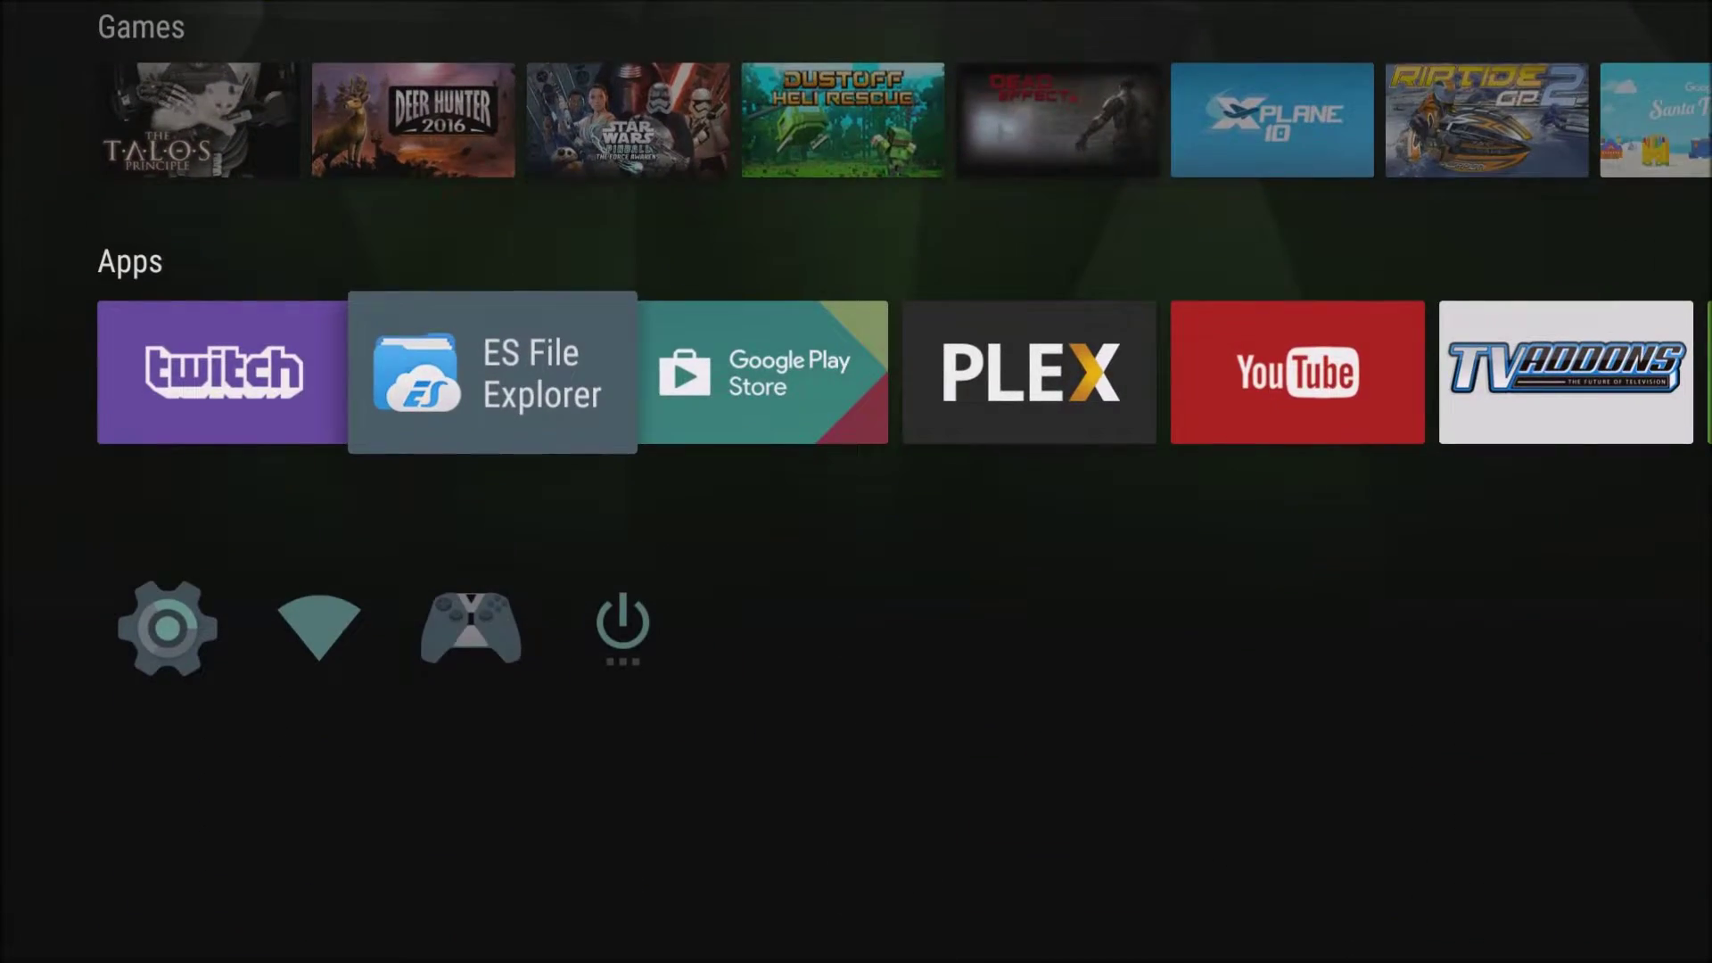
key(Up)
key(Right)
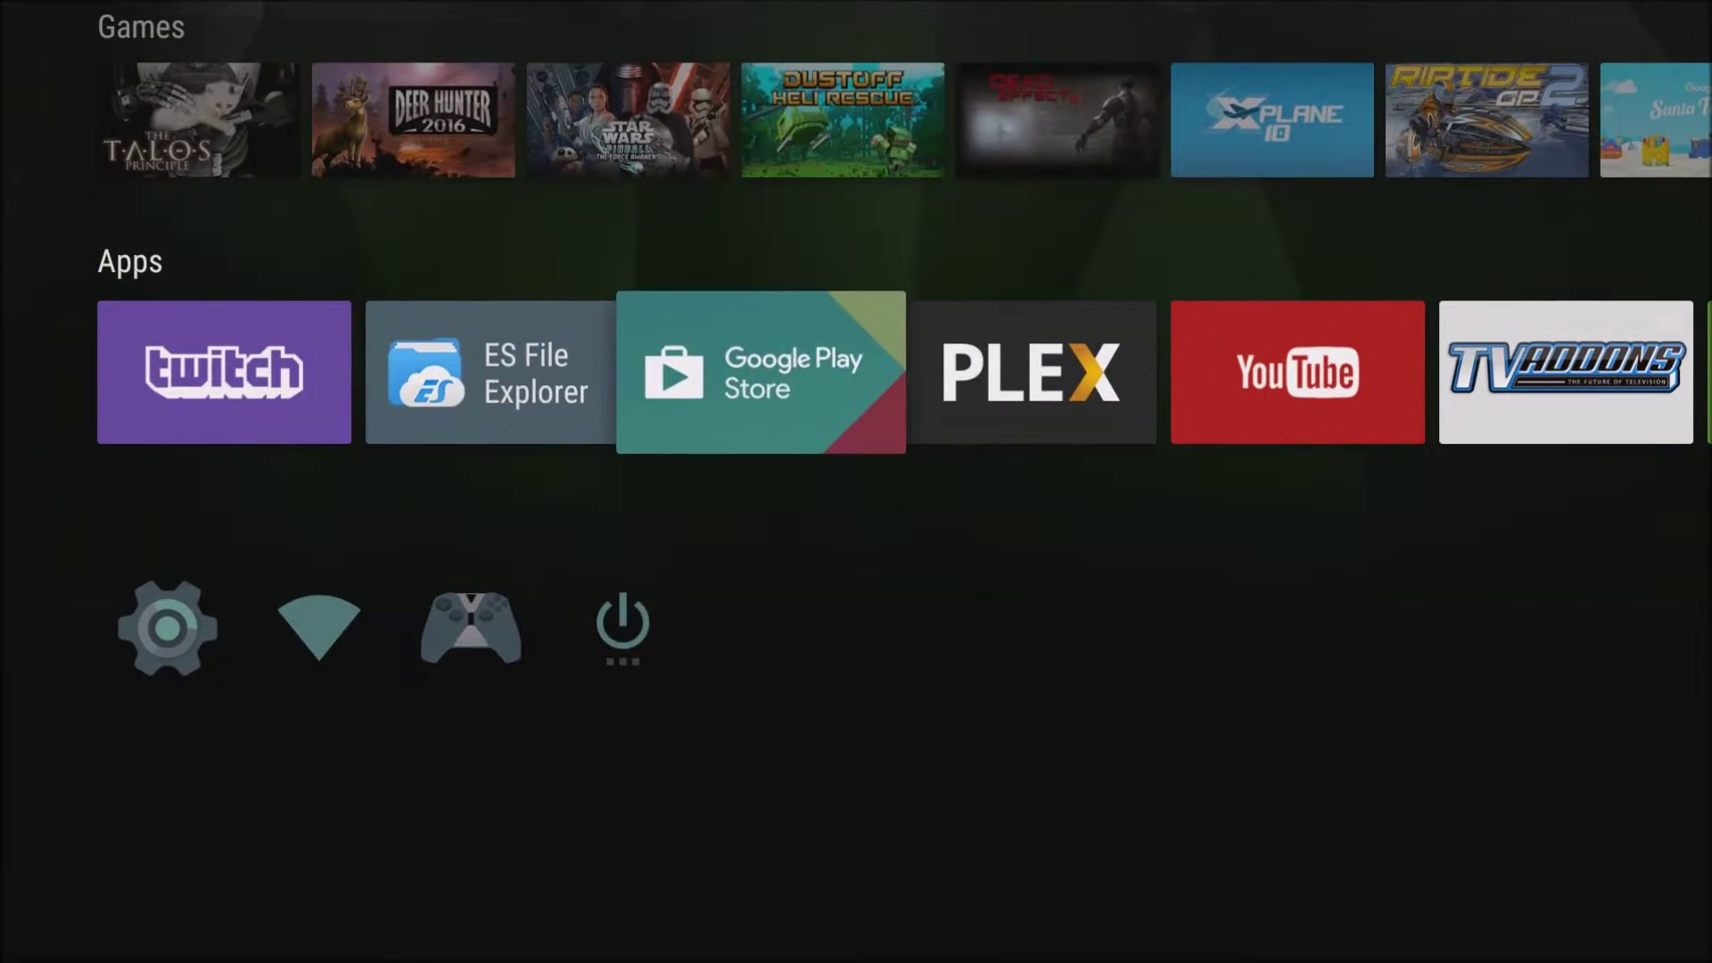
key(Left)
key(Left)
key(Right)
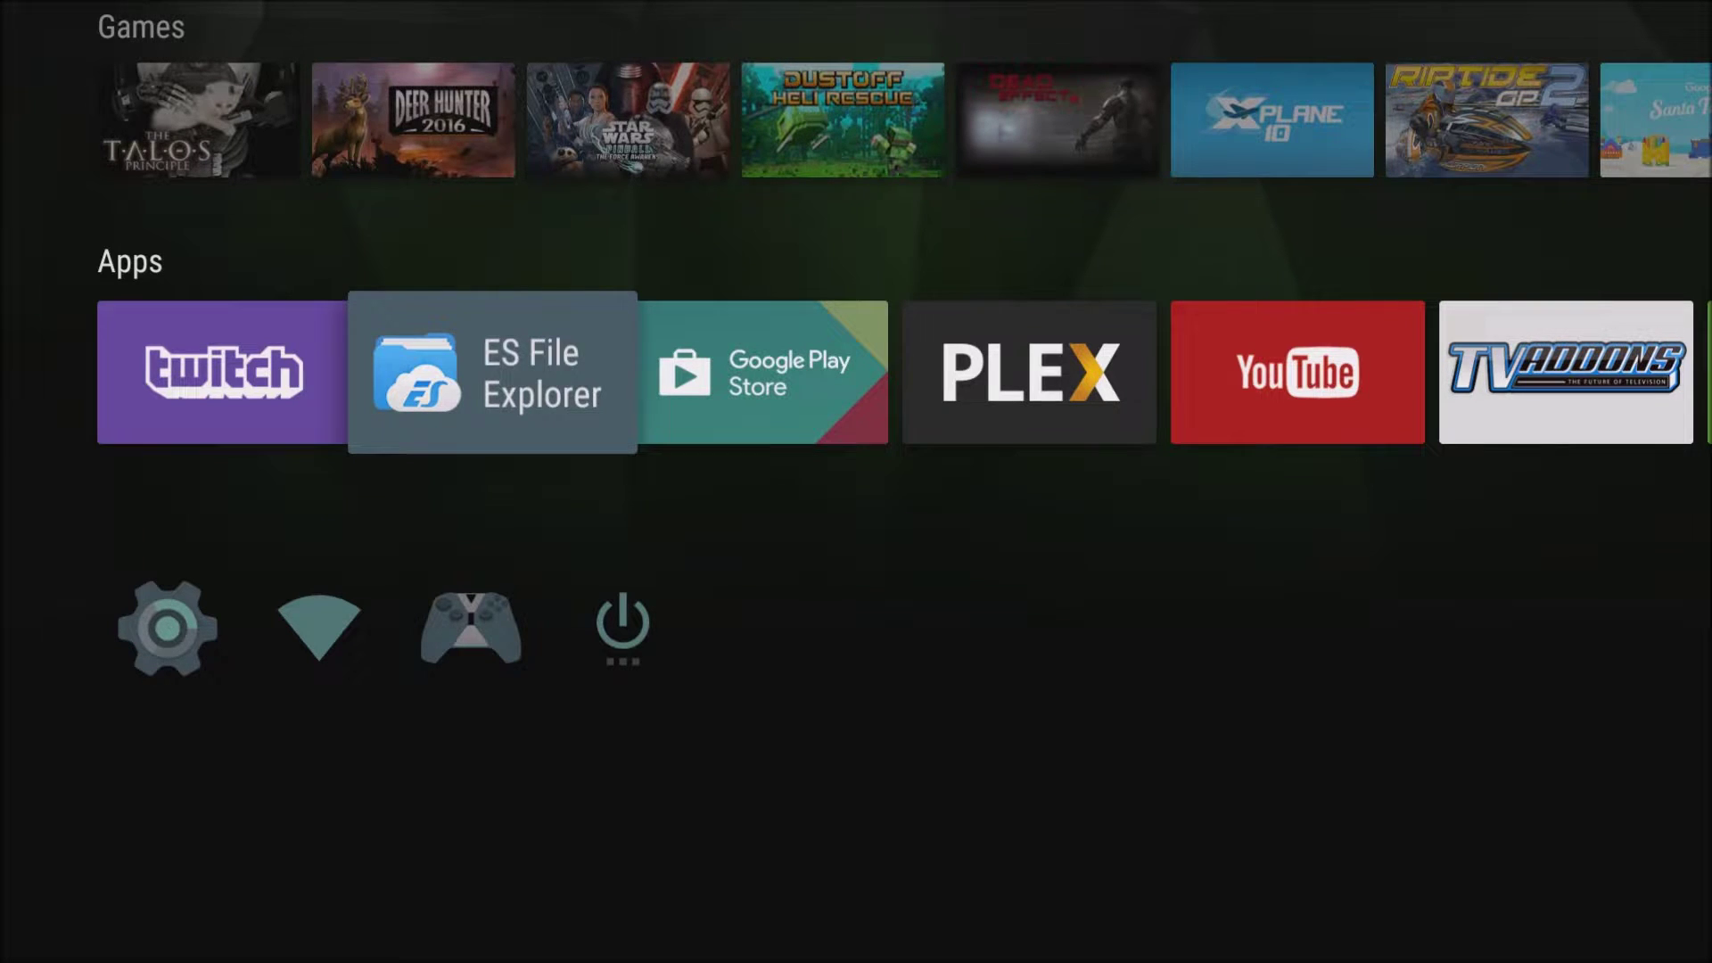
key(Right)
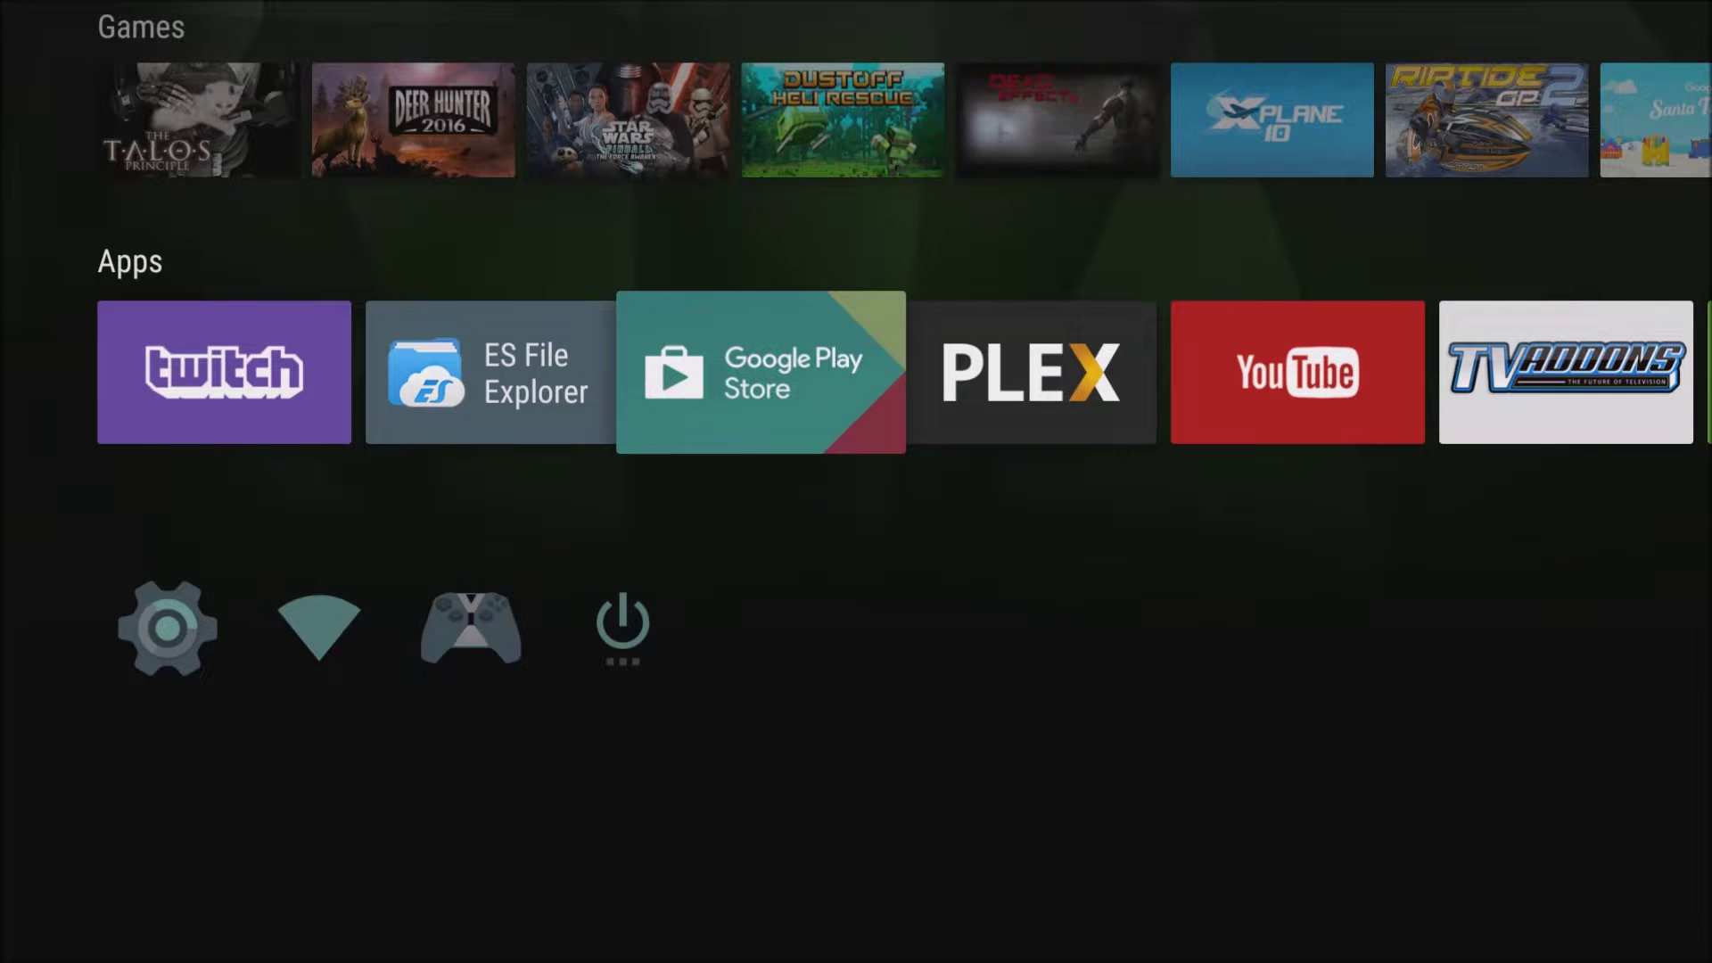
key(Left)
key(Return)
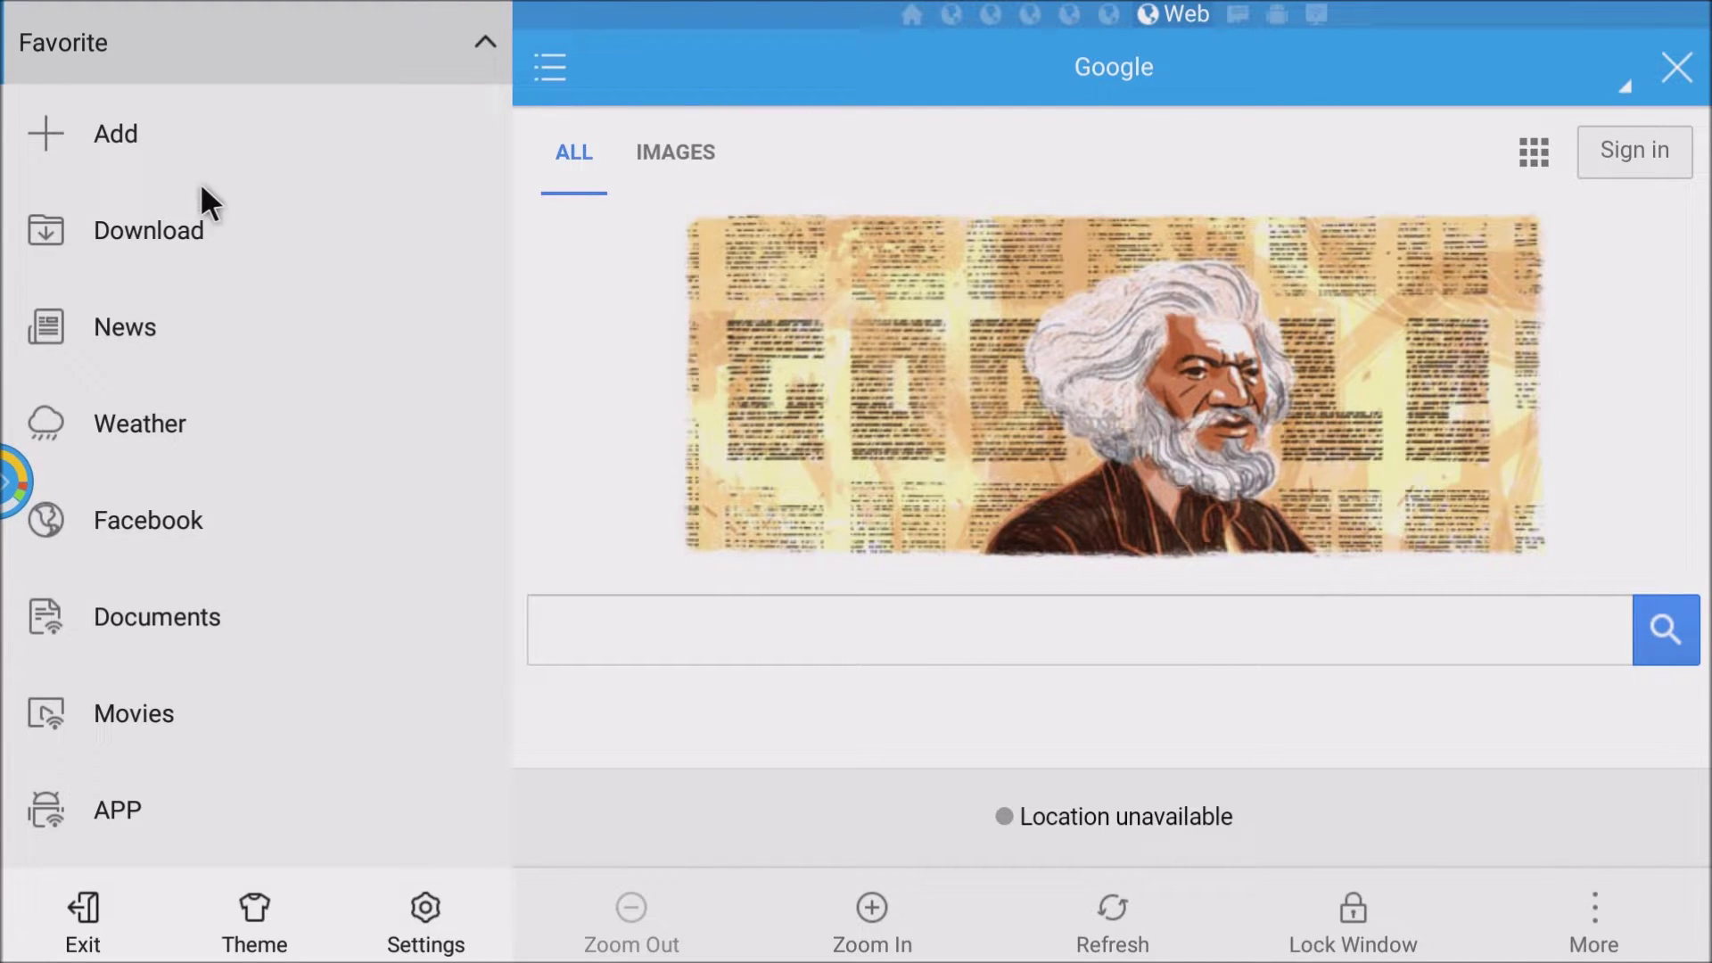
Load Google from the Favorite sidebar and begin searching for 'nova launcher'.
scroll(256, 332, down, 6)
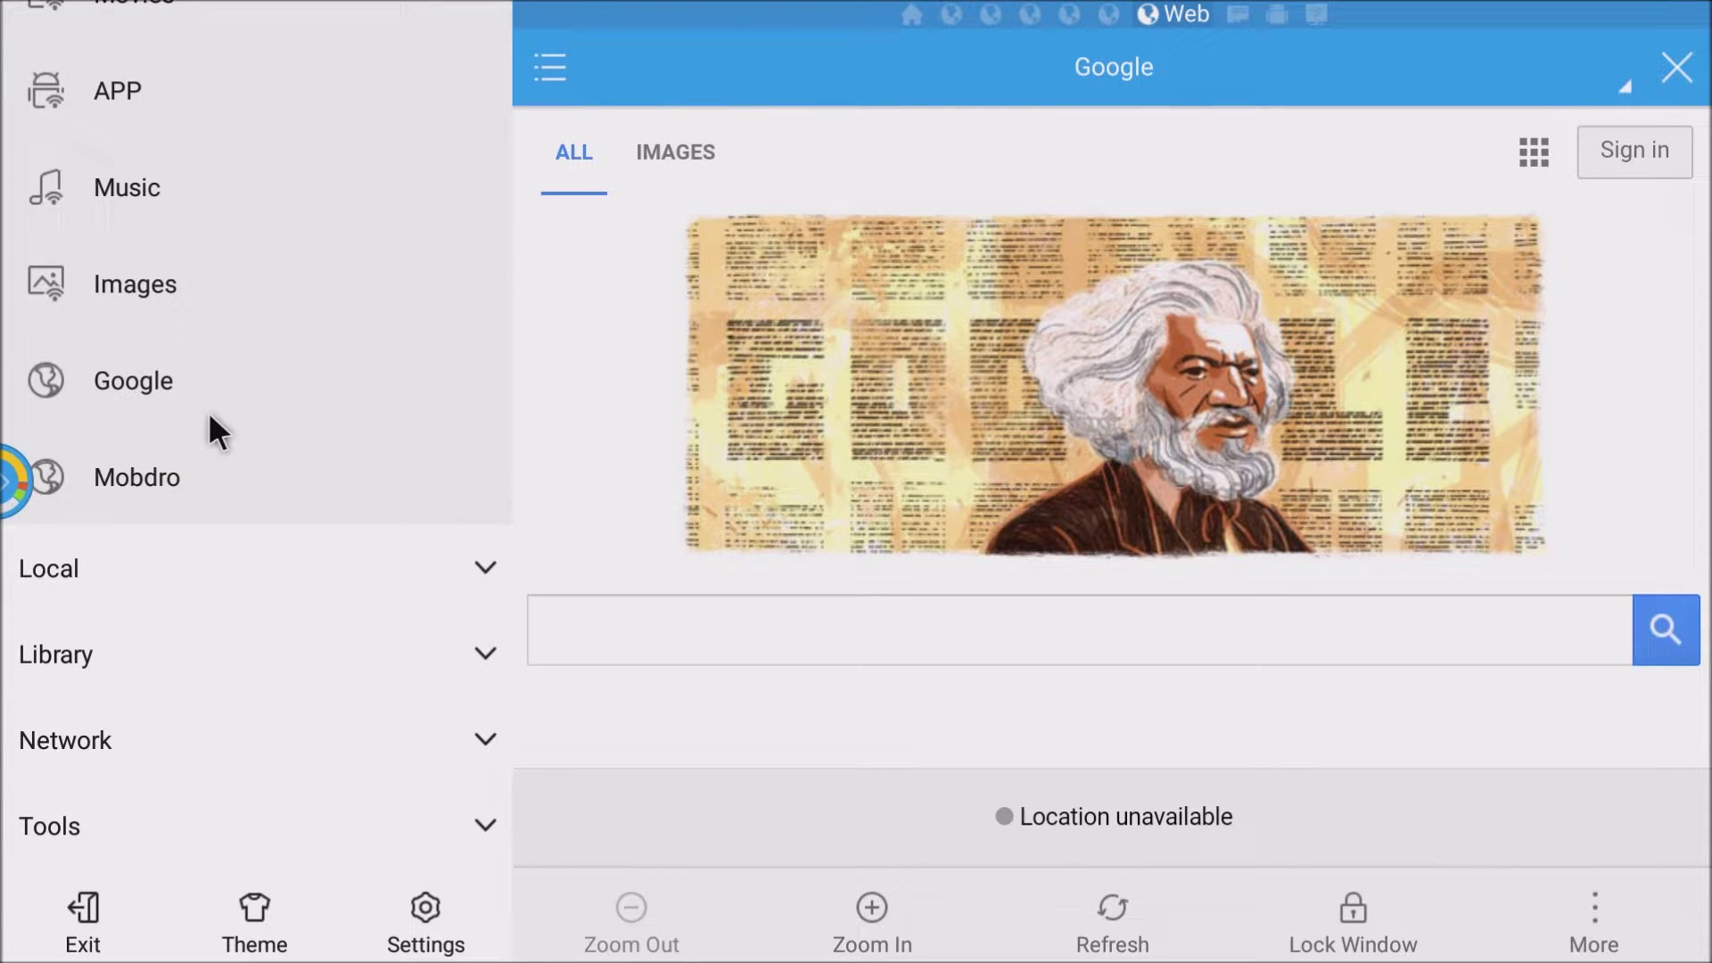
click(150, 376)
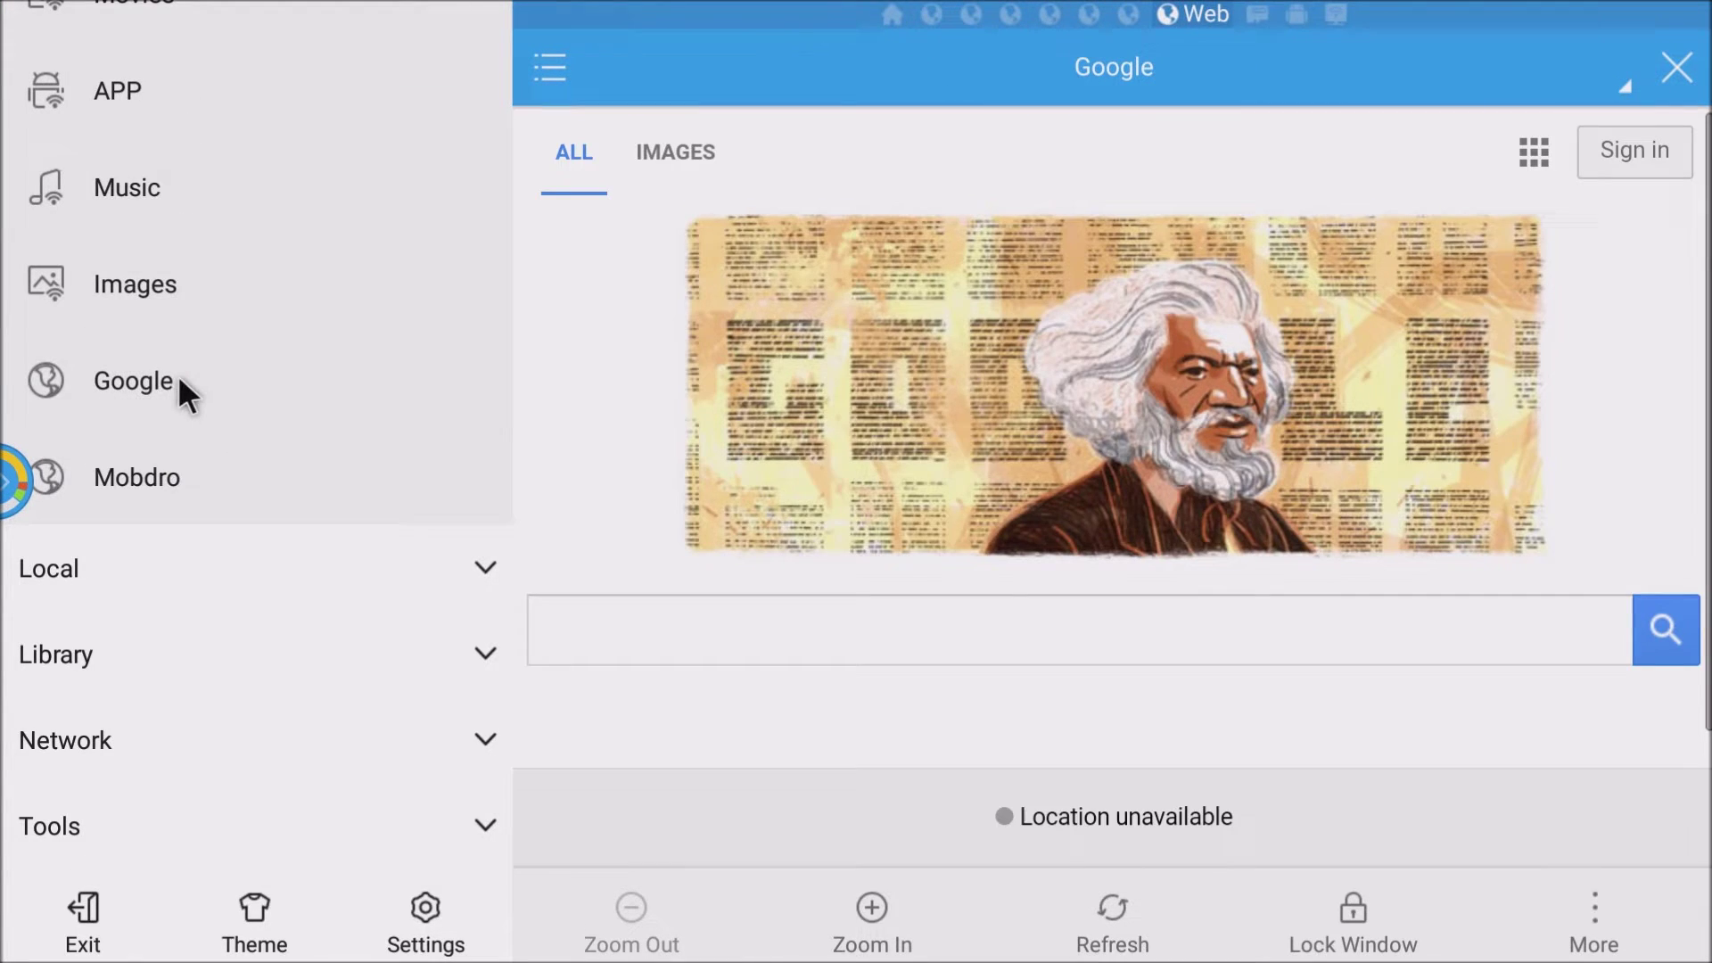
click(914, 640)
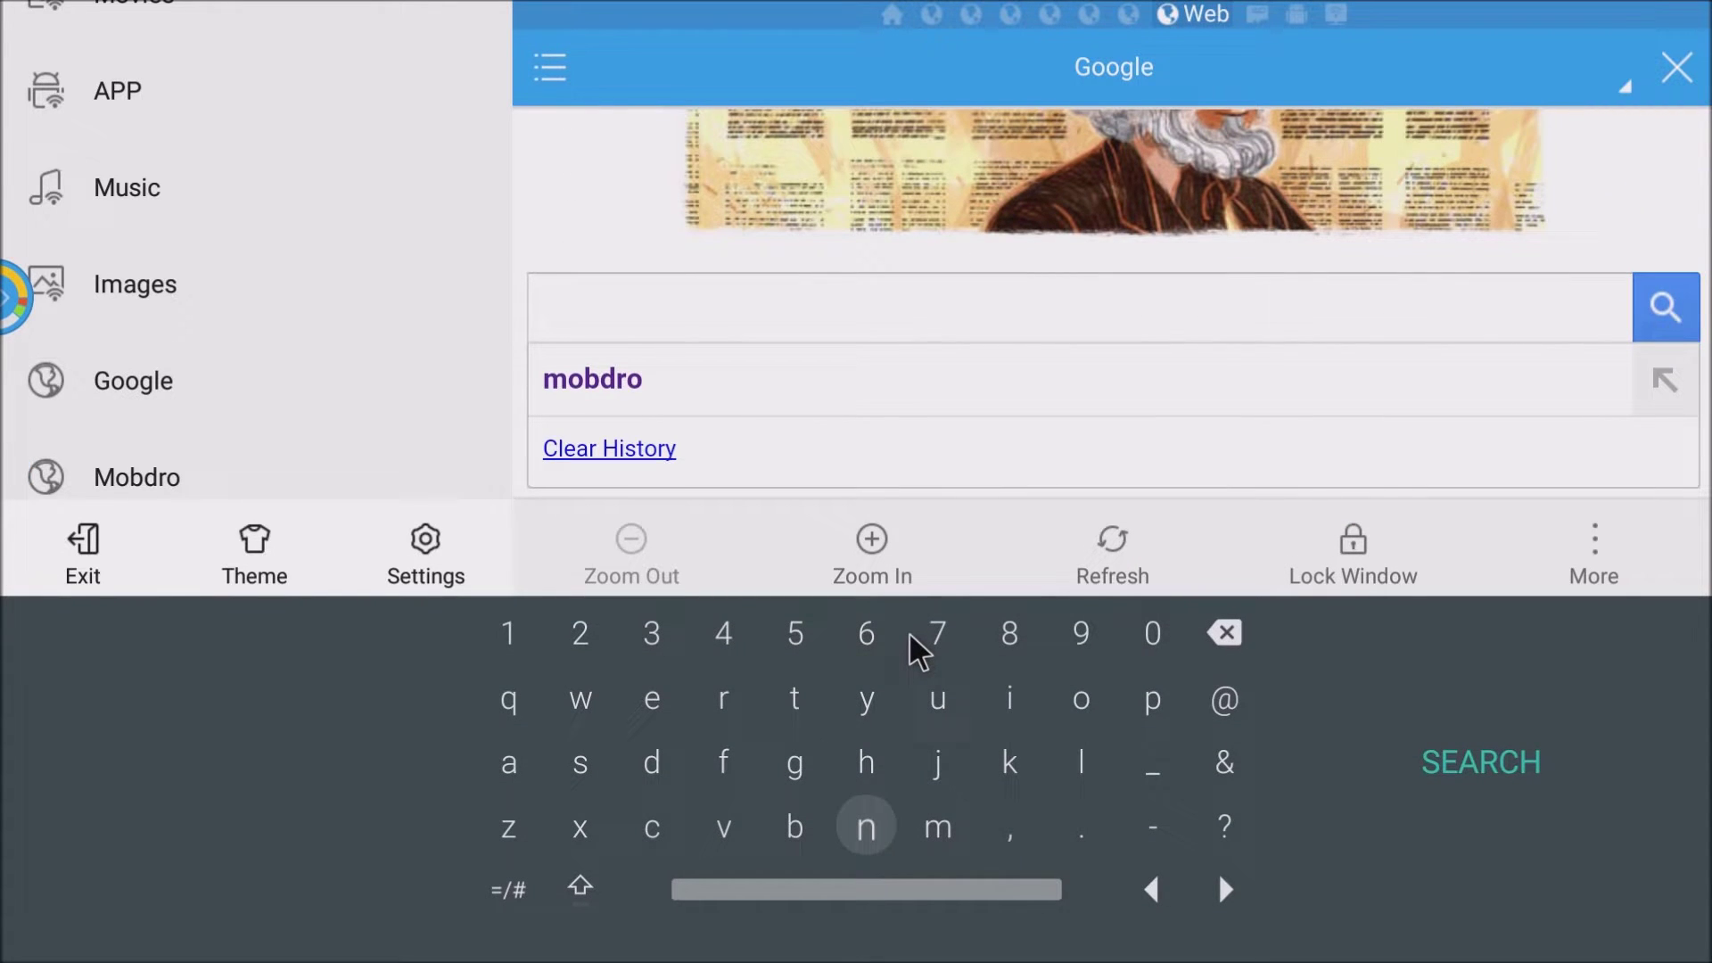
key(Return)
key(Up)
key(Up)
key(Right)
key(Right)
key(Right)
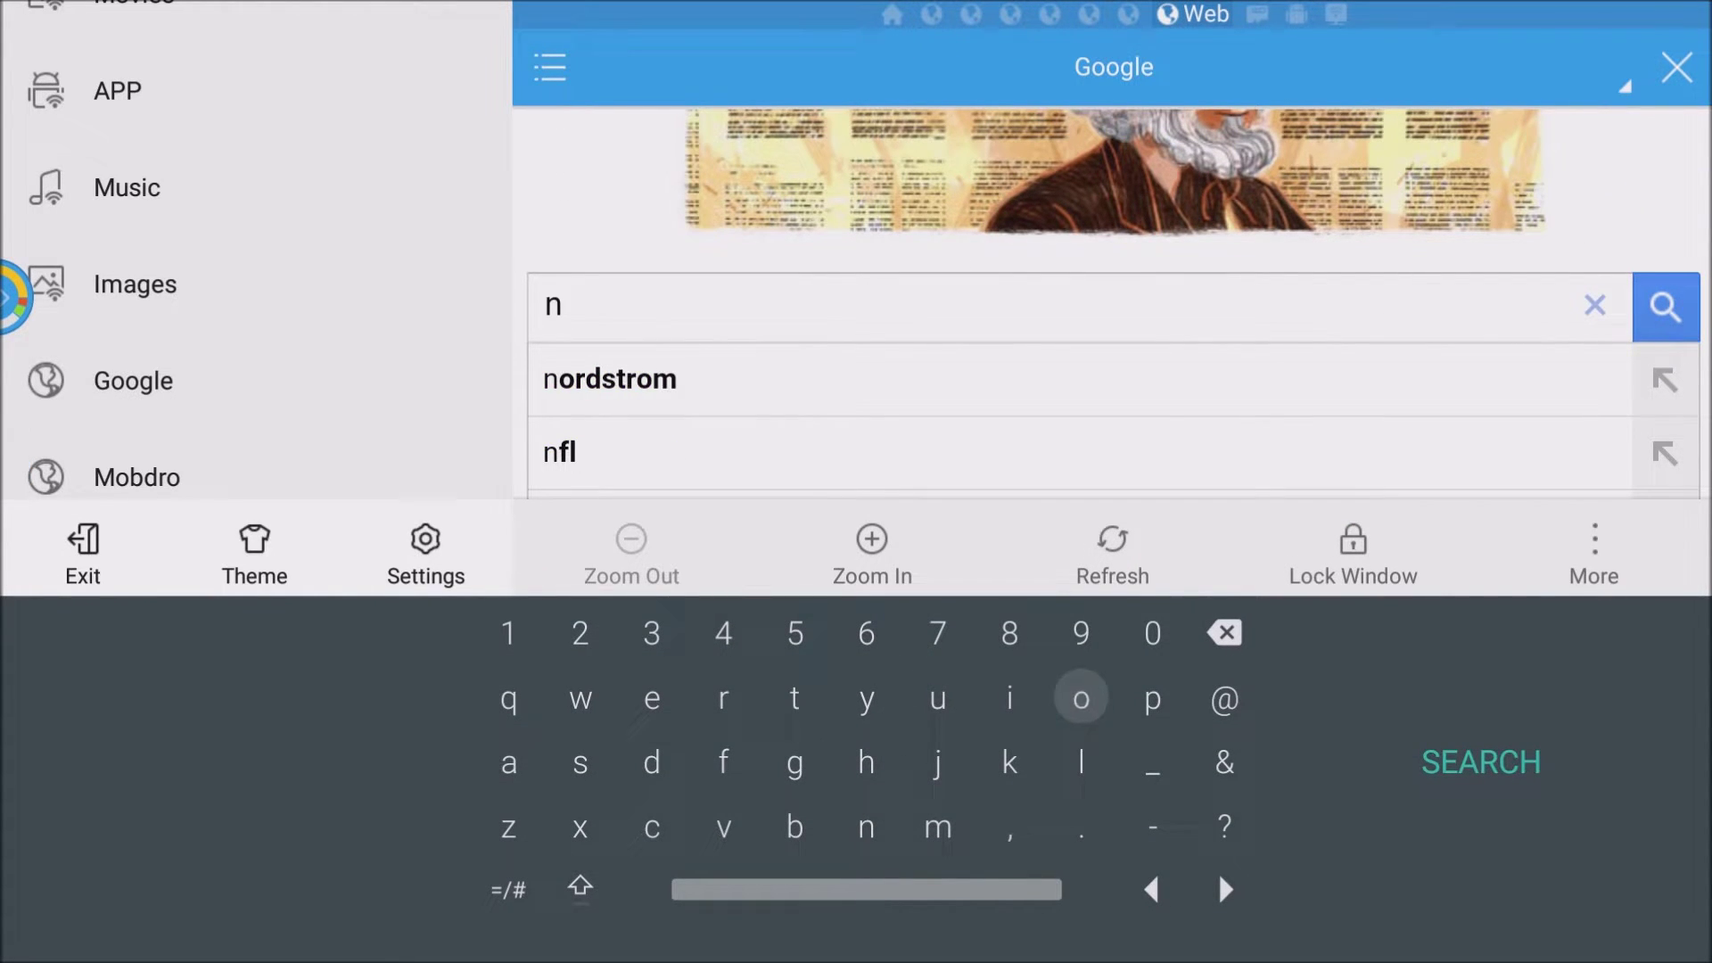
text(ova l)
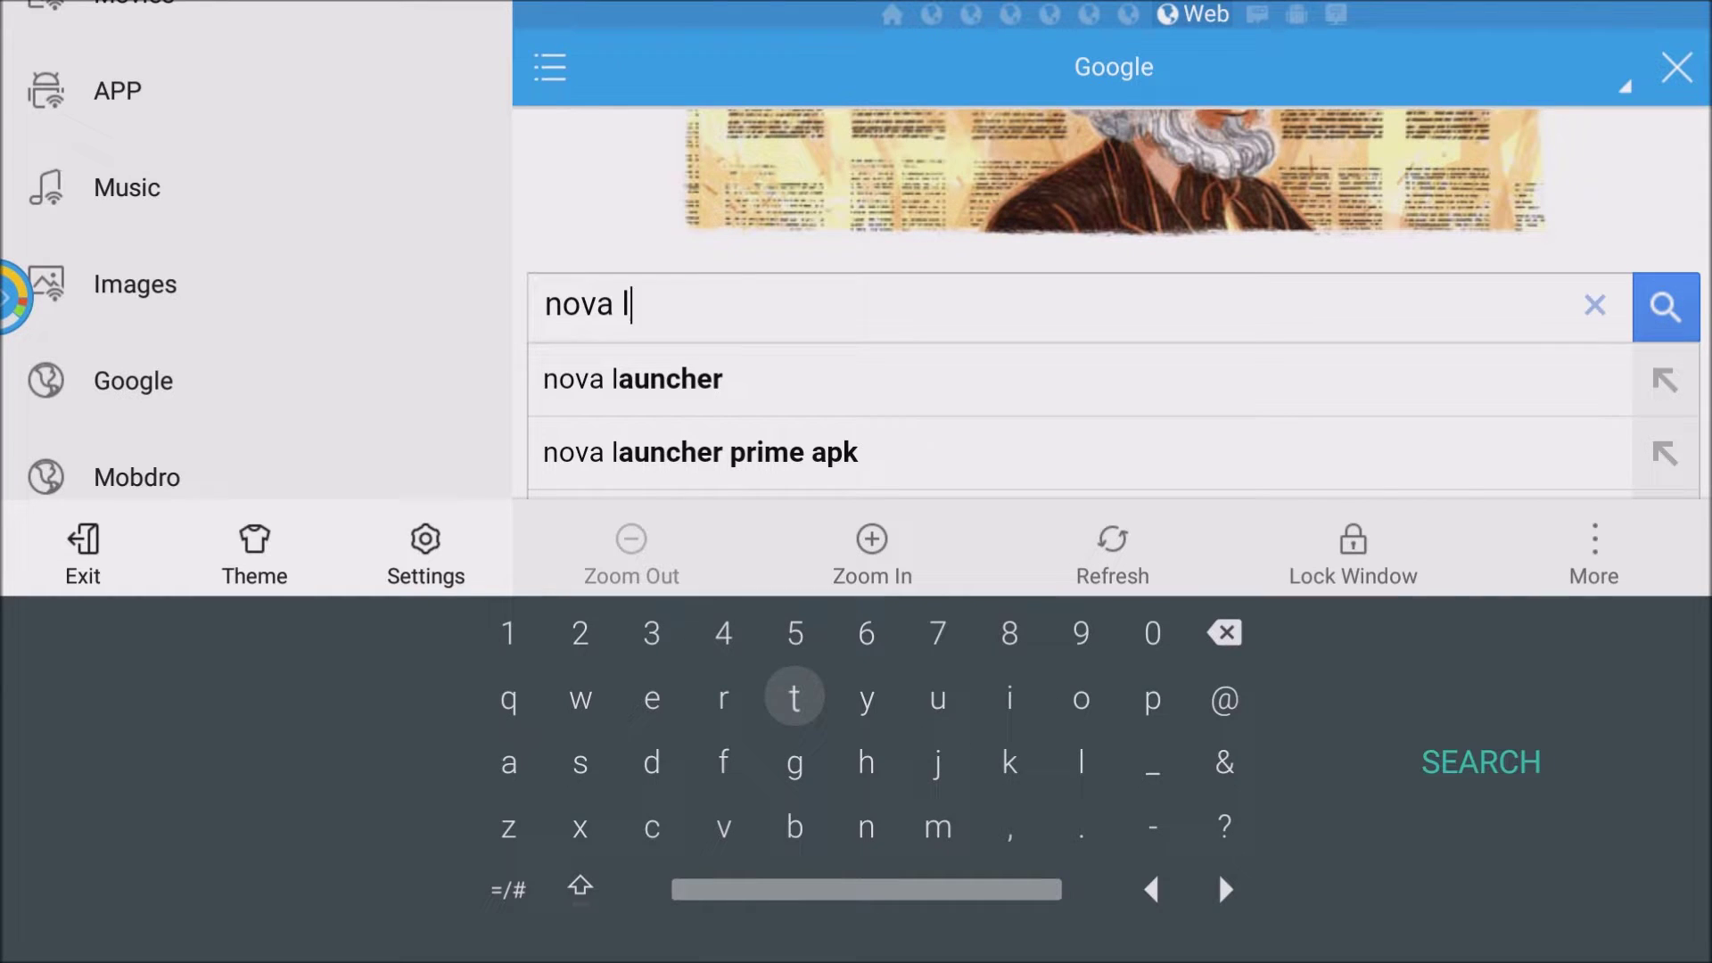
key(Left)
key(Left)
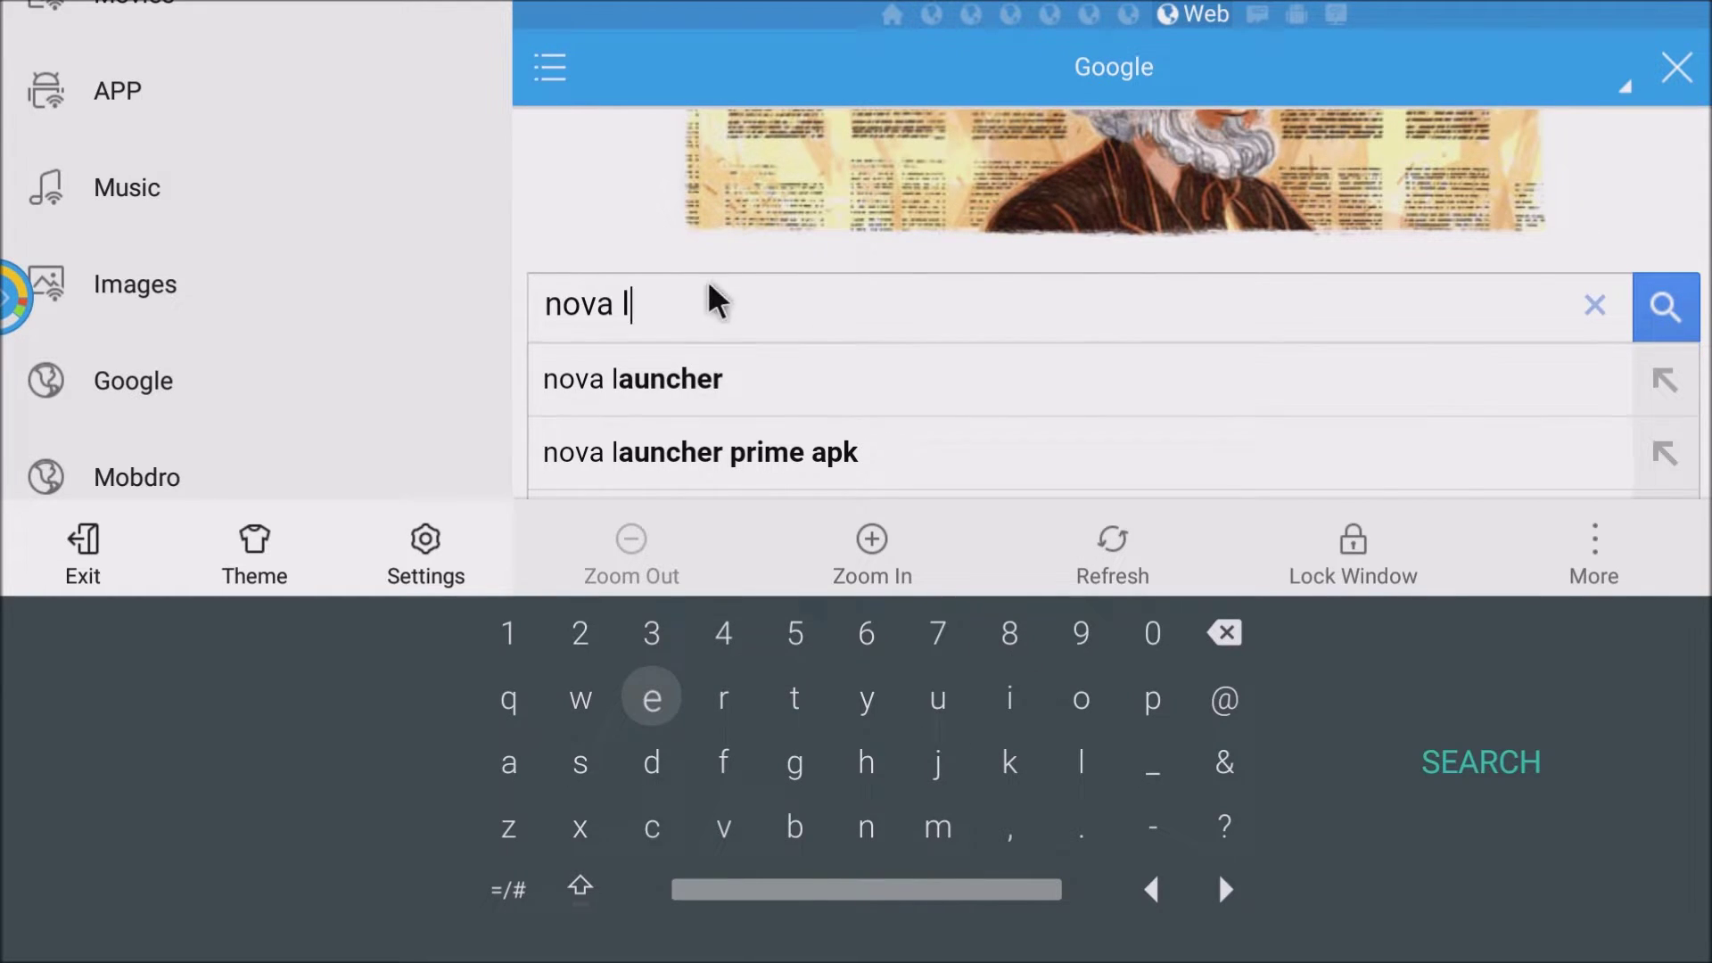
Run the nova launcher search and open the 'Nova Launcher APKs - APKMirror' page.
click(665, 384)
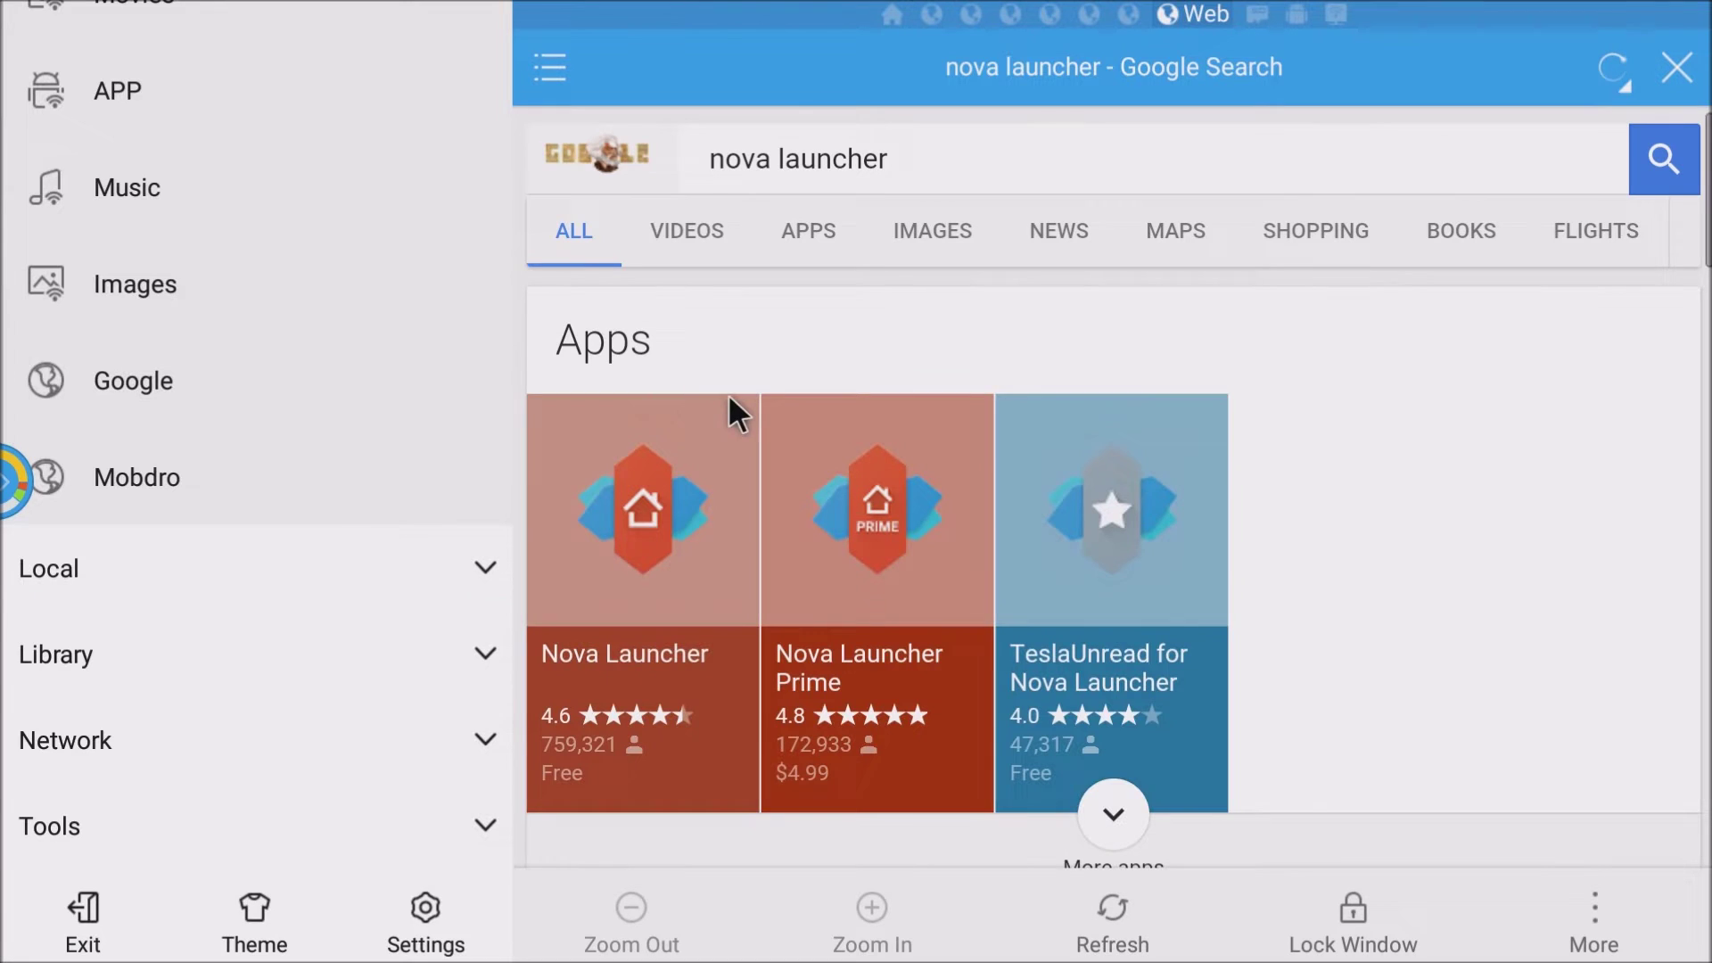
scroll(859, 505, down, 10)
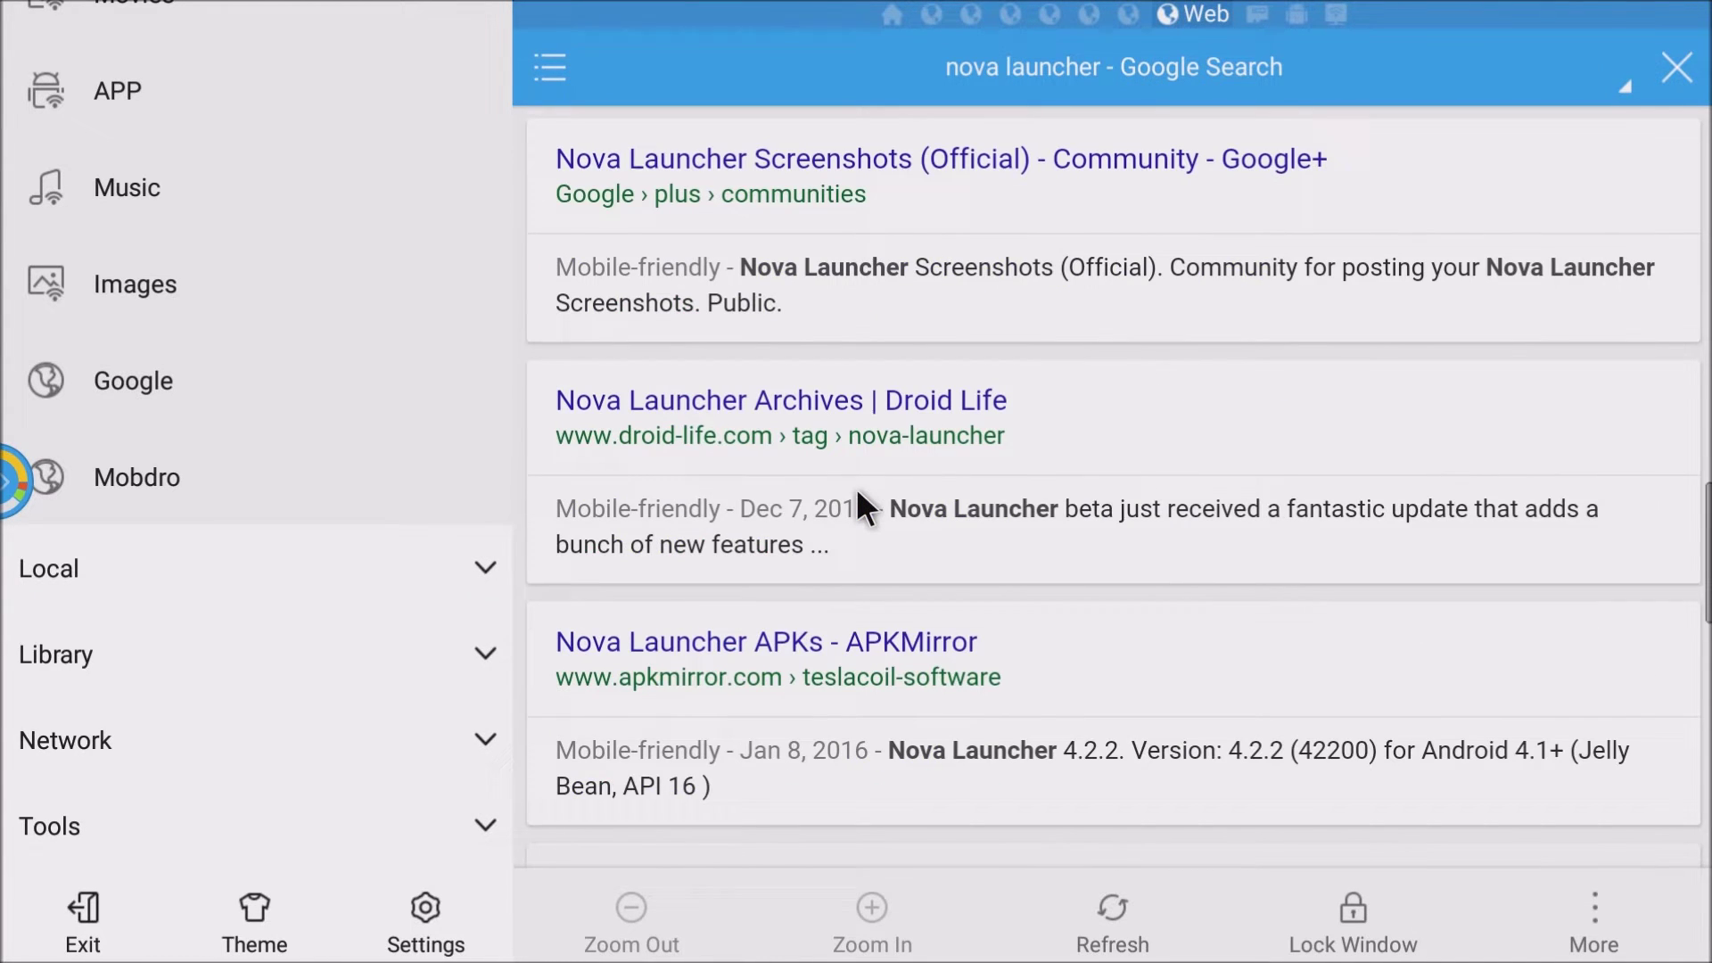
click(698, 634)
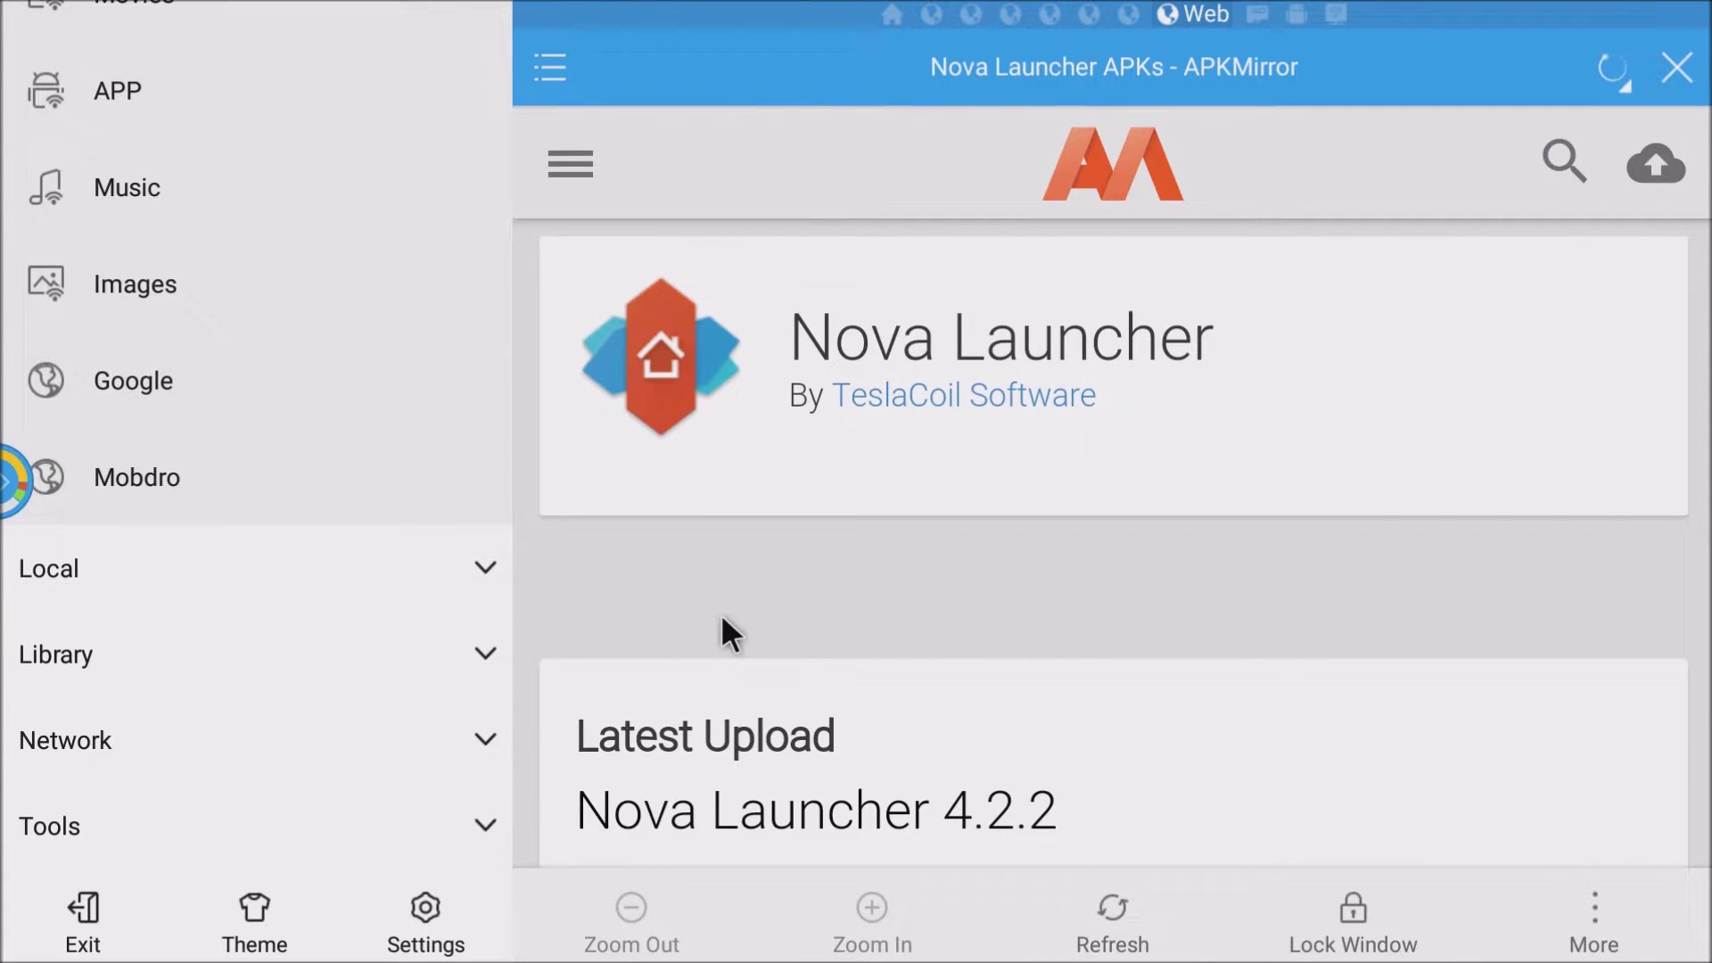
scroll(731, 626, down, 5)
scroll(937, 562, up, 5)
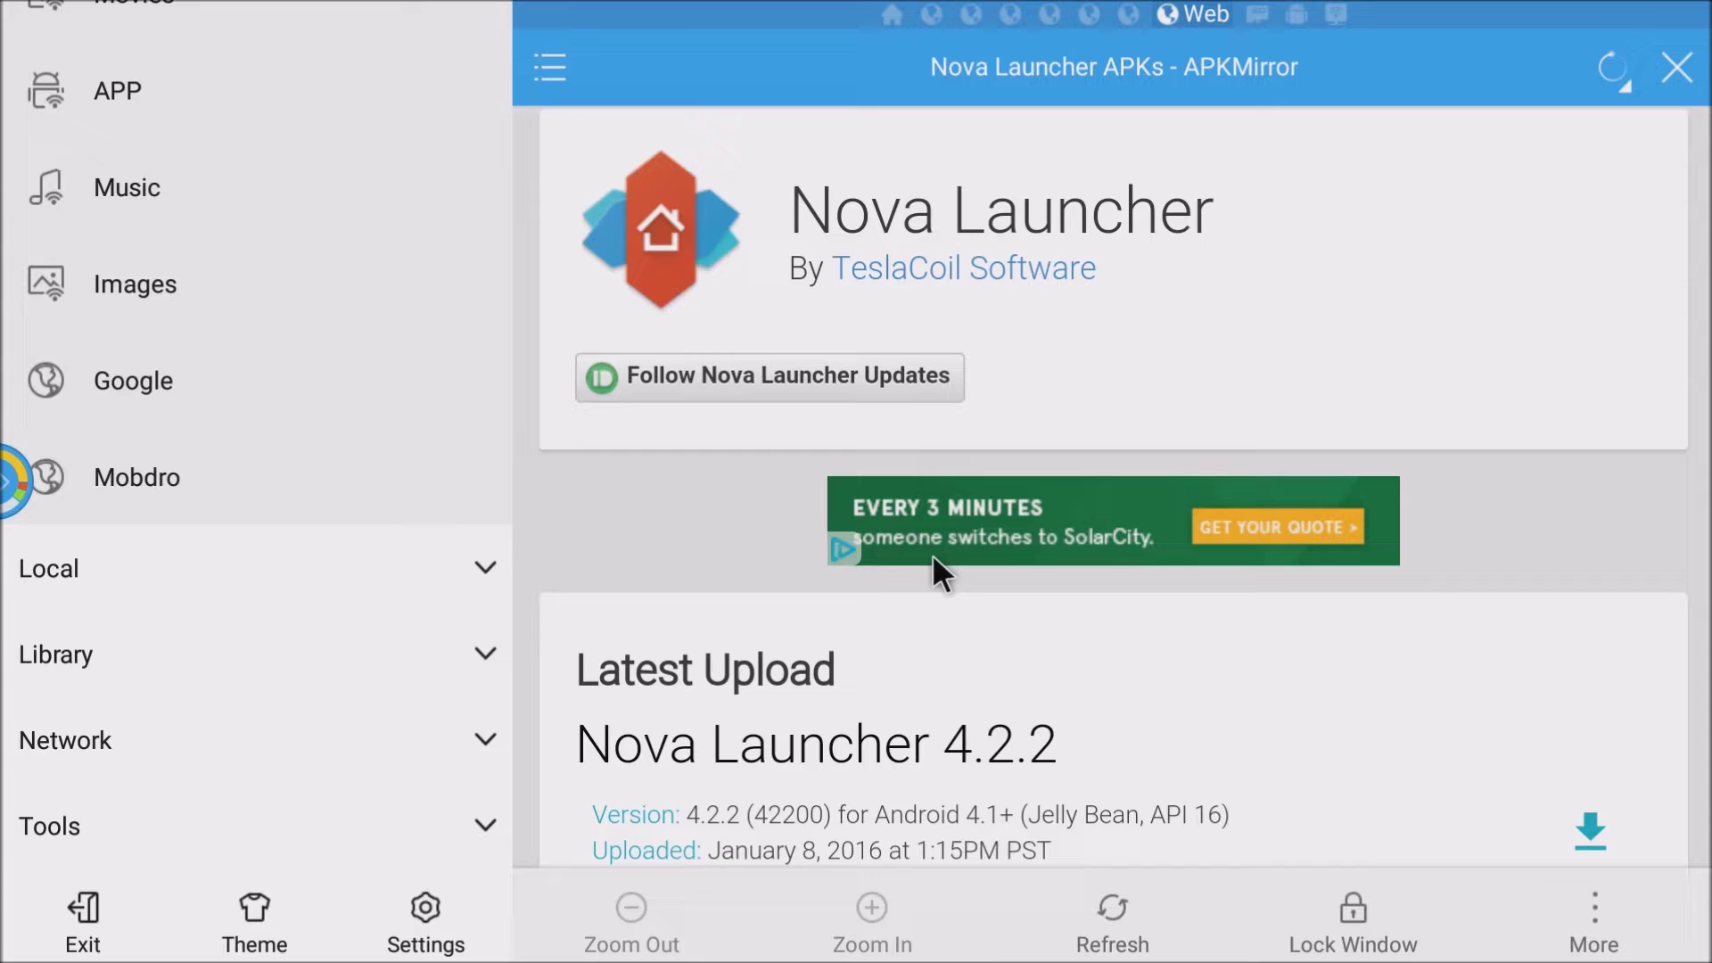
scroll(934, 557, down, 1)
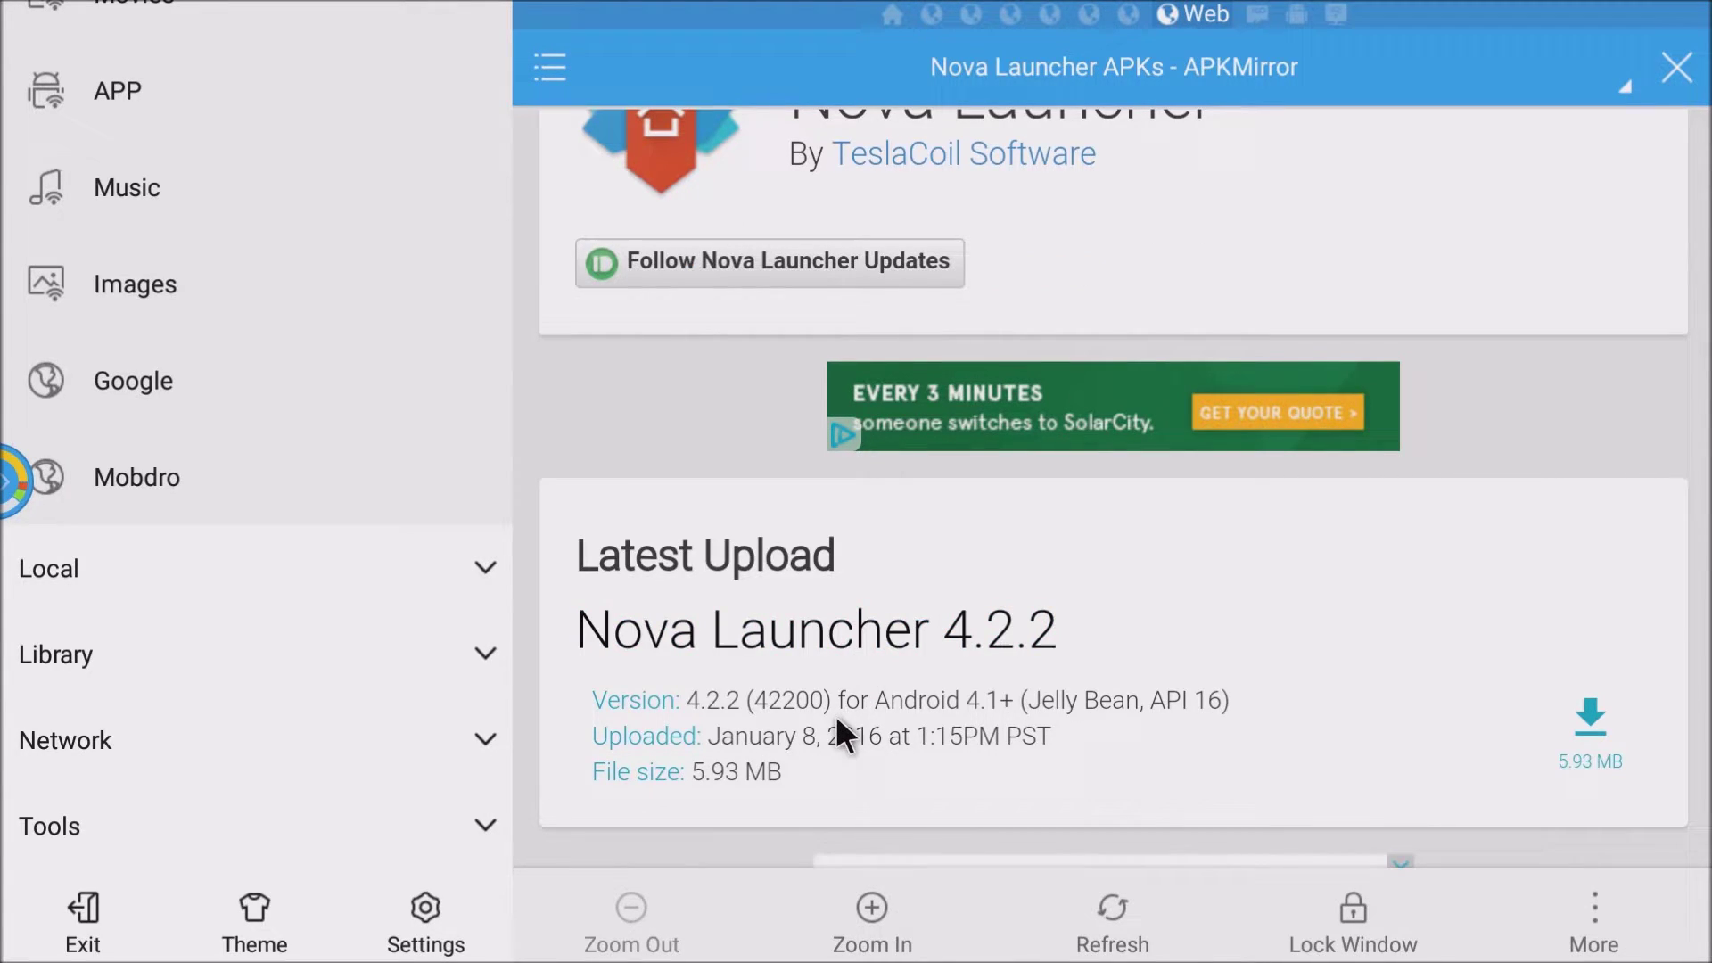
Download the latest-upload Nova Launcher 4.2.2 APK from APKMirror.
click(1586, 704)
scroll(1580, 696, down, 4)
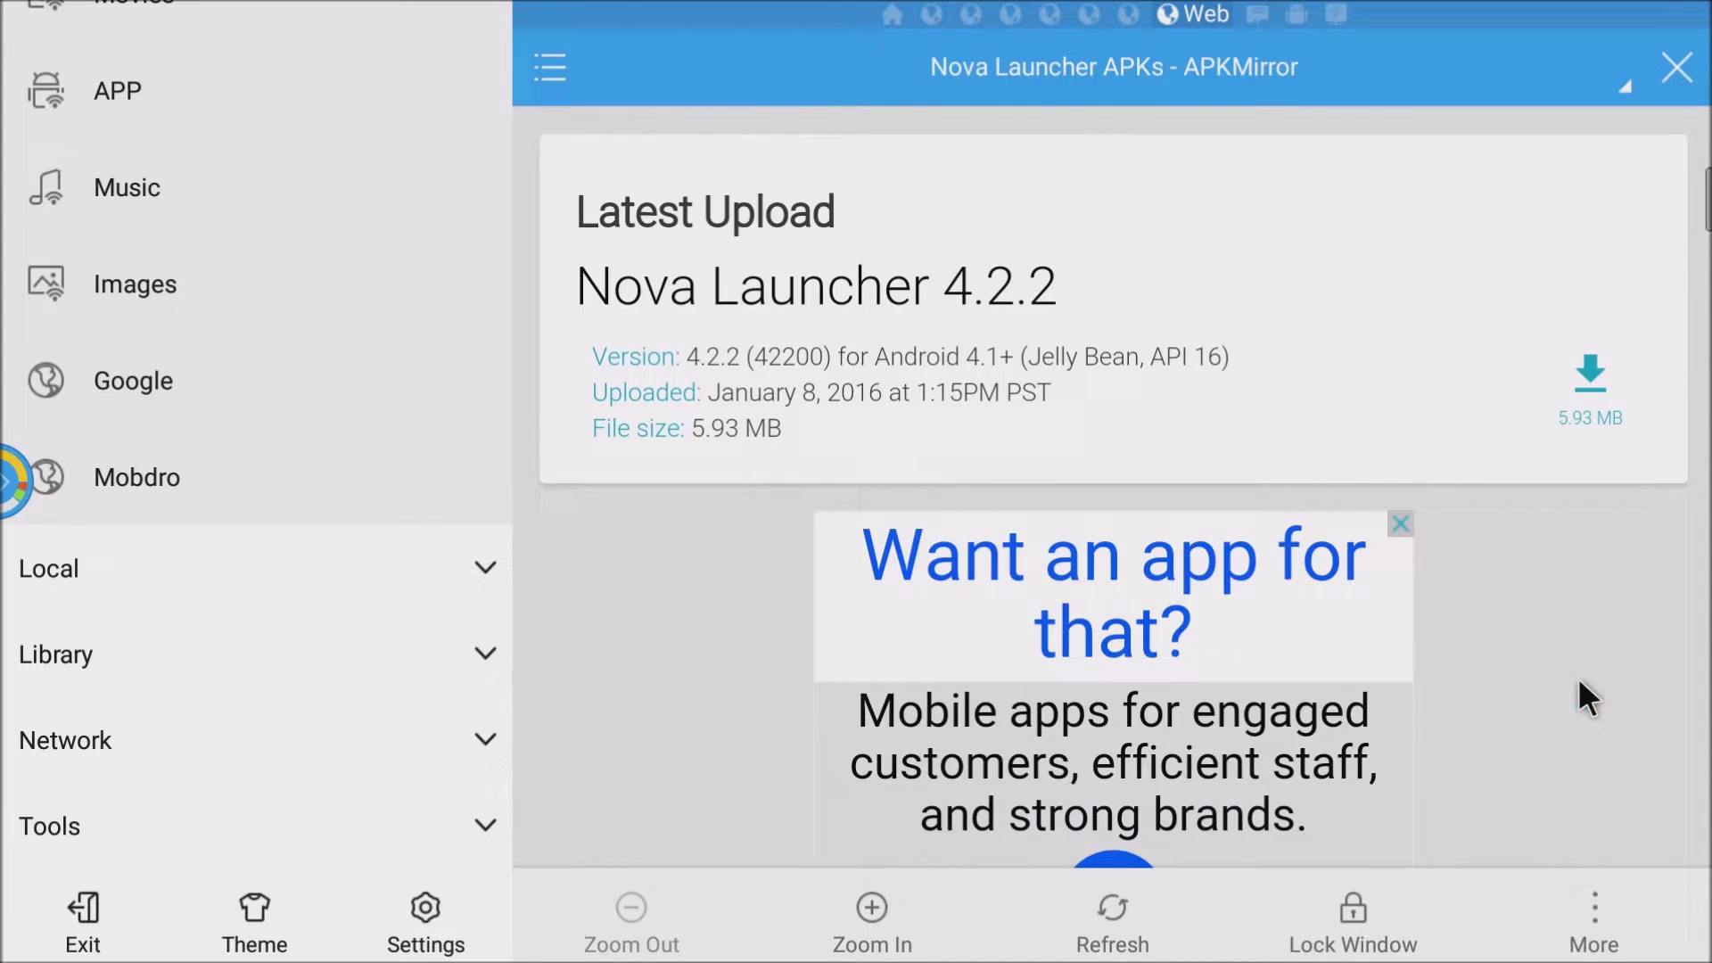
scroll(1079, 423, down, 10)
scroll(1074, 407, up, 5)
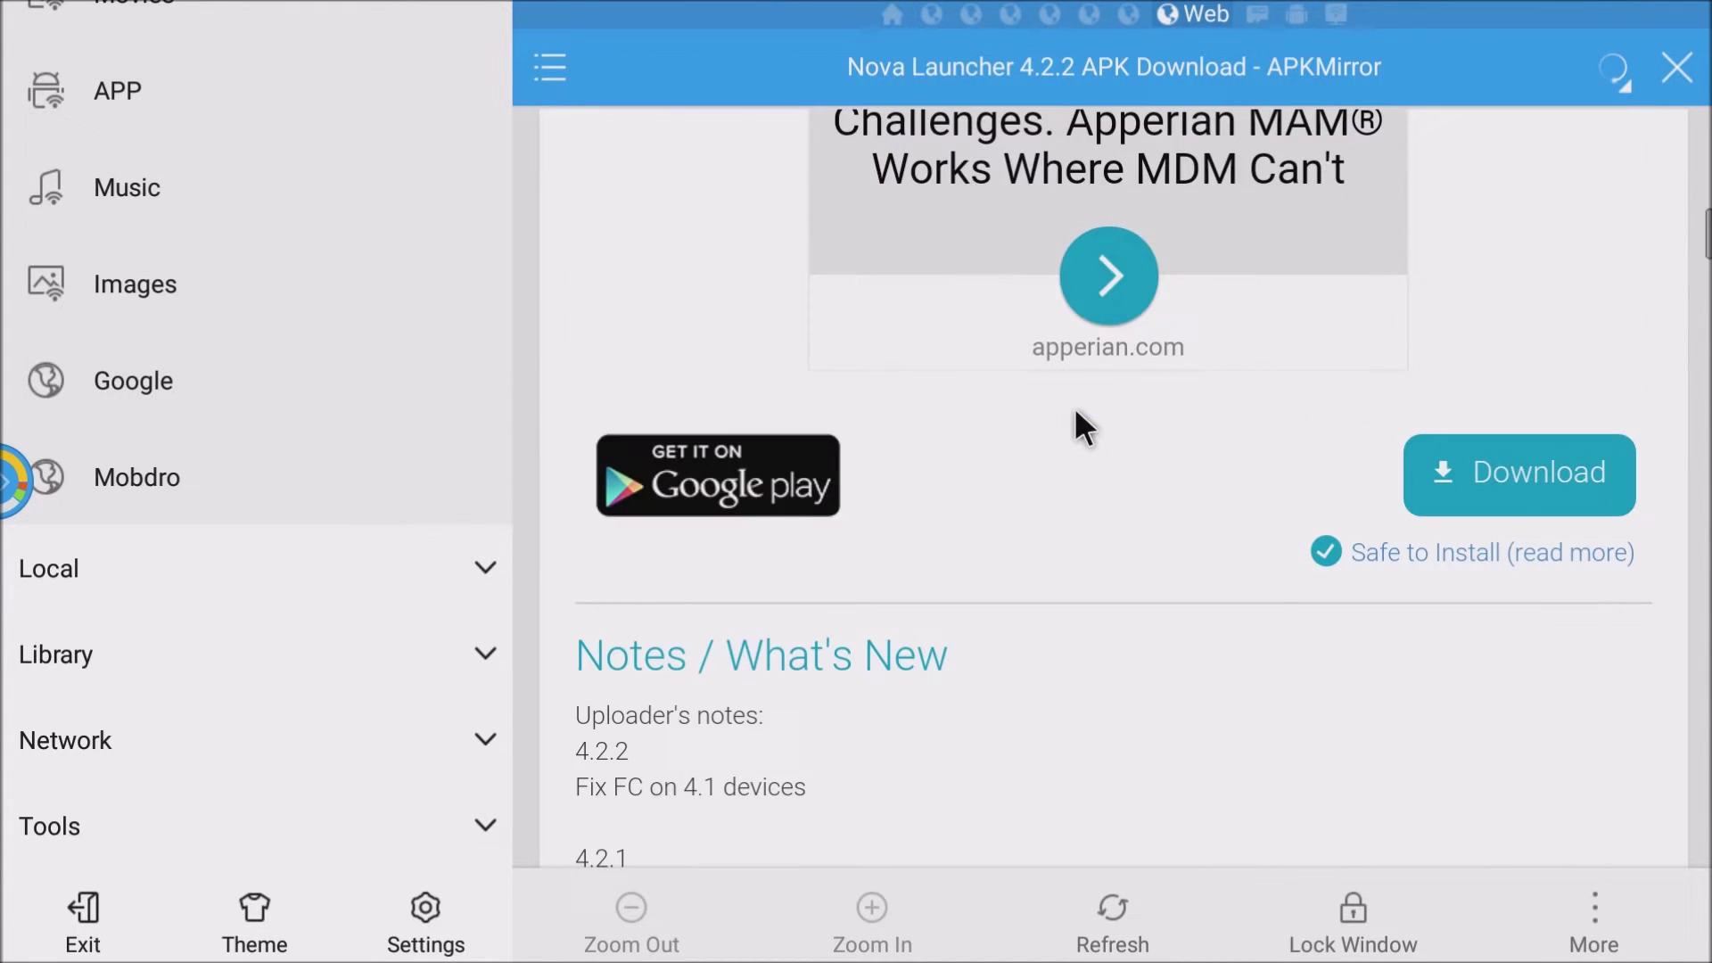
click(1523, 475)
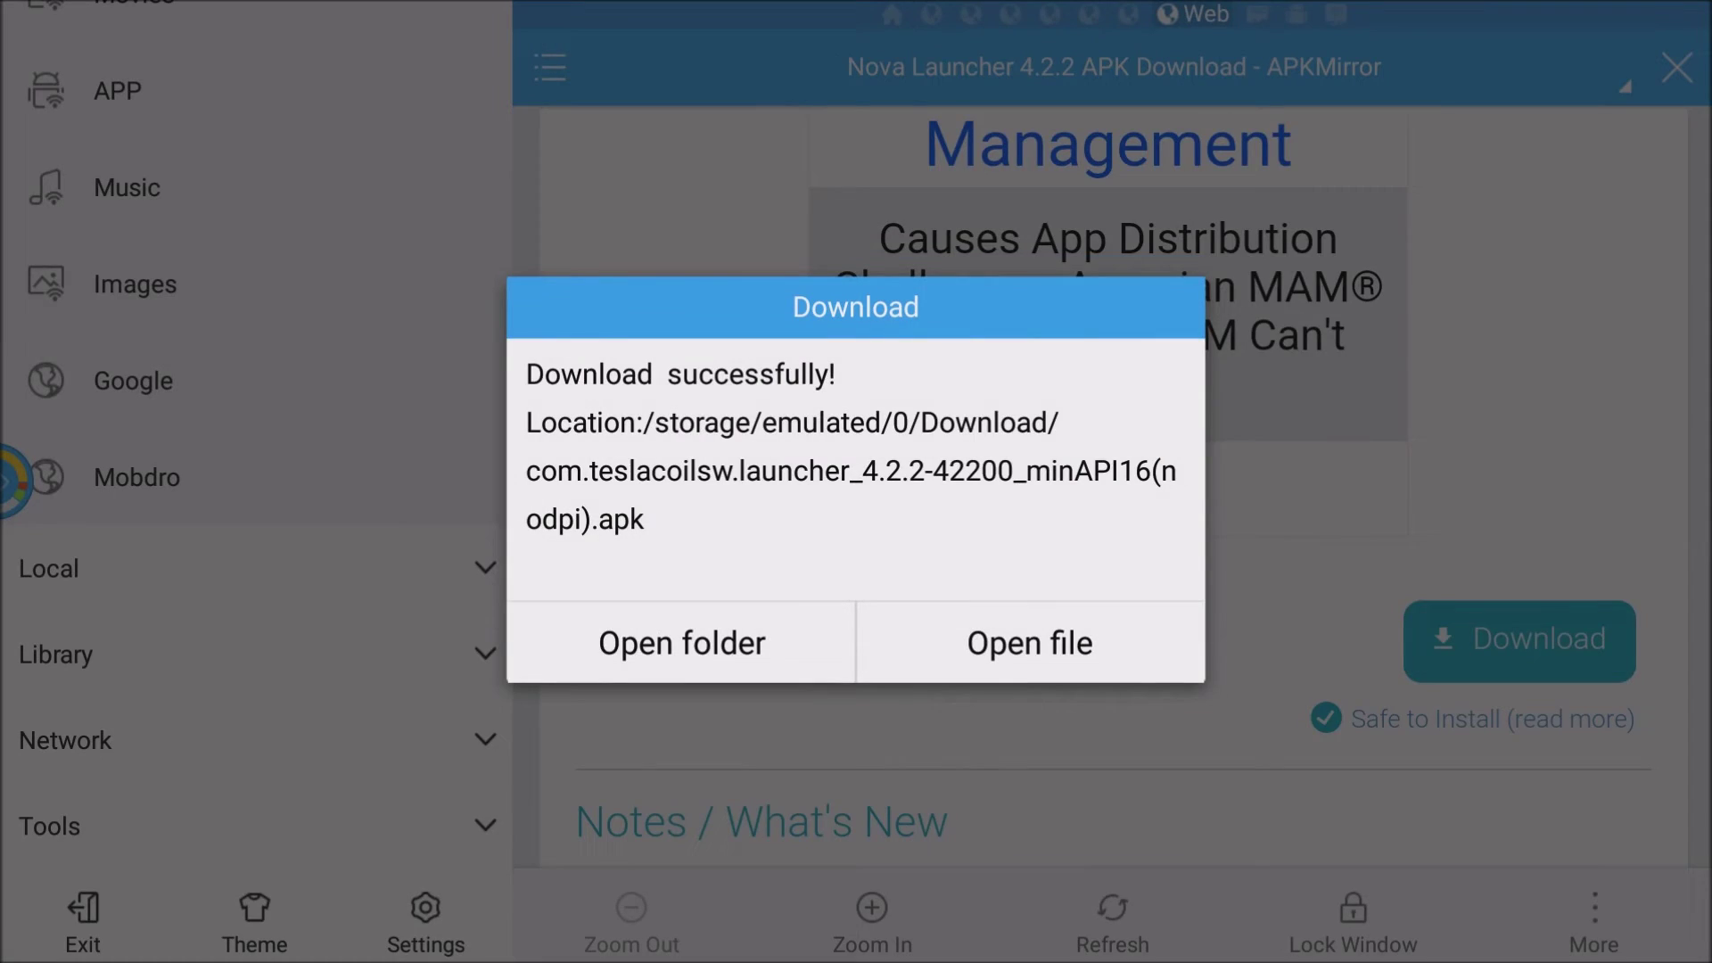
Open the downloaded Nova Launcher 4.2.2 APK and confirm its installation.
click(967, 643)
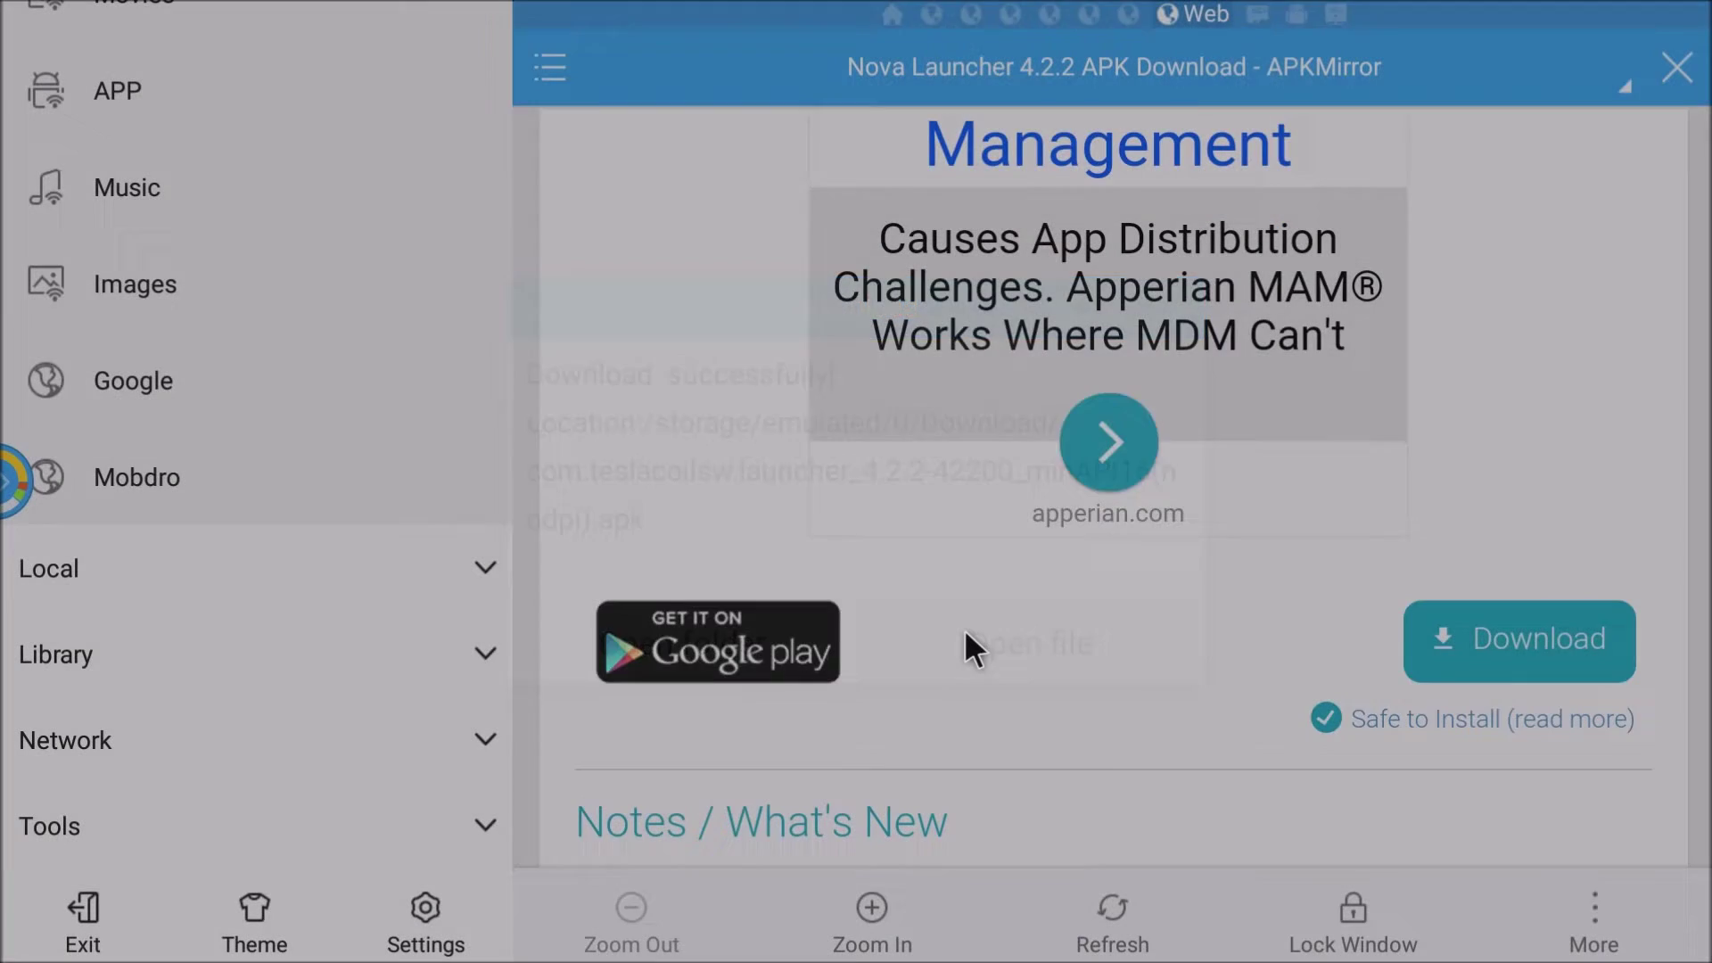
click(1012, 648)
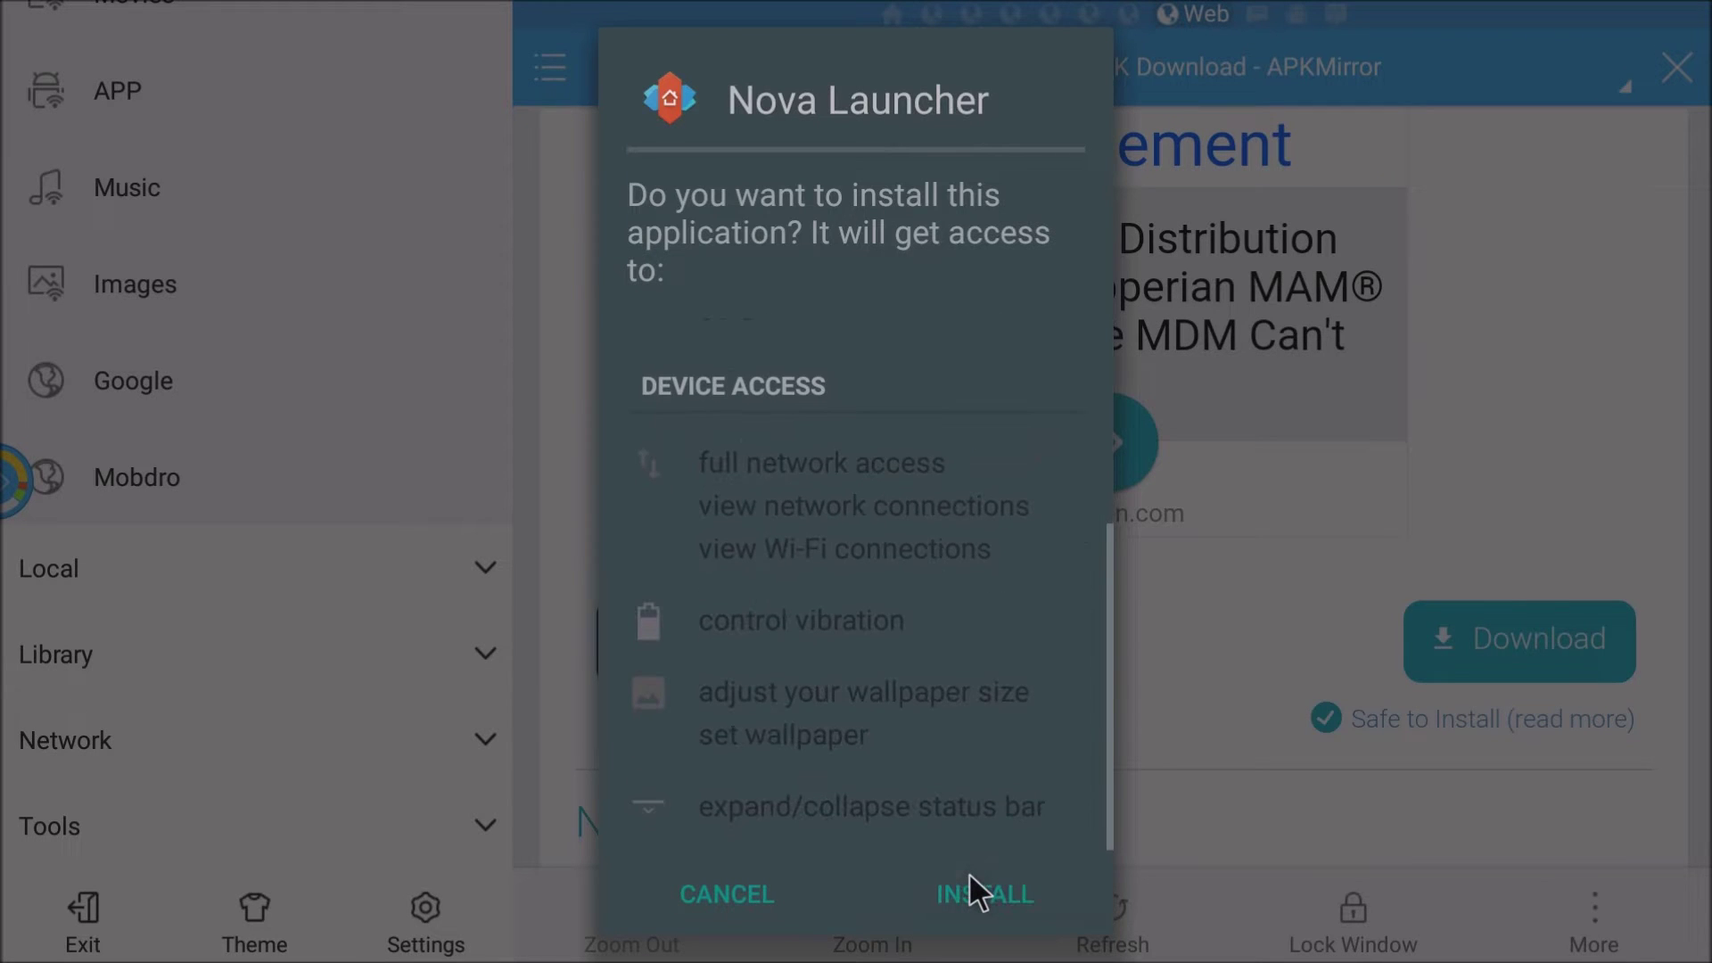
click(968, 872)
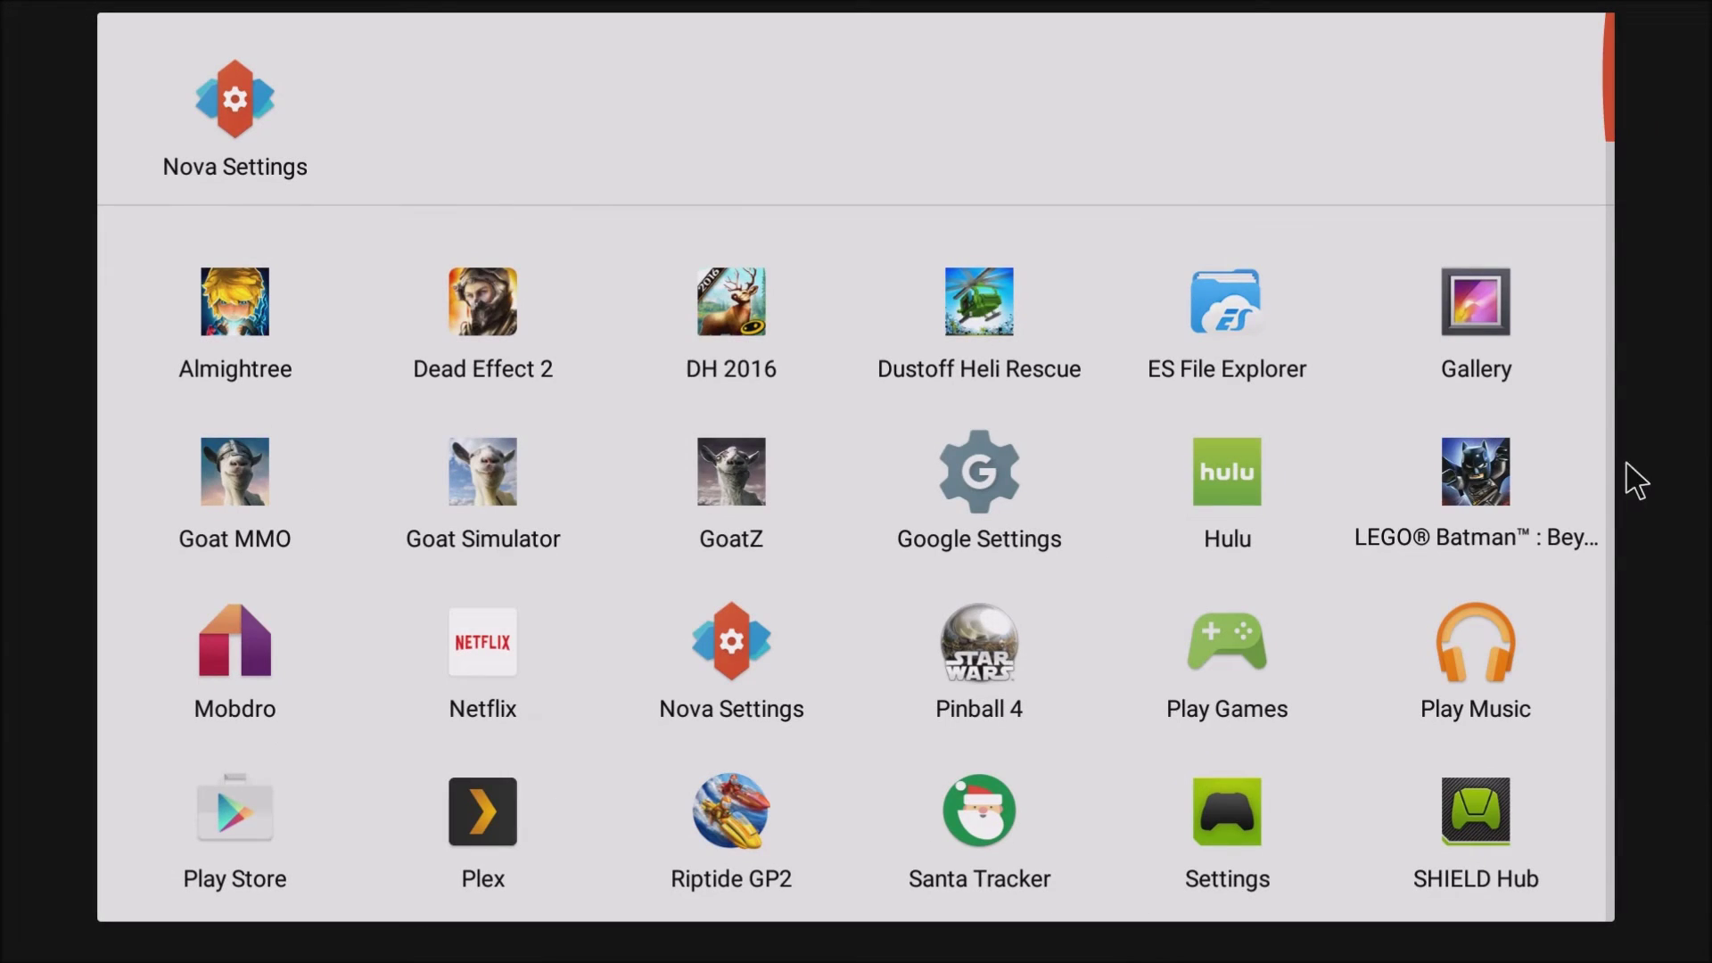
Open Nova Settings from the recent-apps row of the Nova app drawer.
scroll(1178, 397, down, 2)
scroll(1153, 374, up, 3)
click(215, 99)
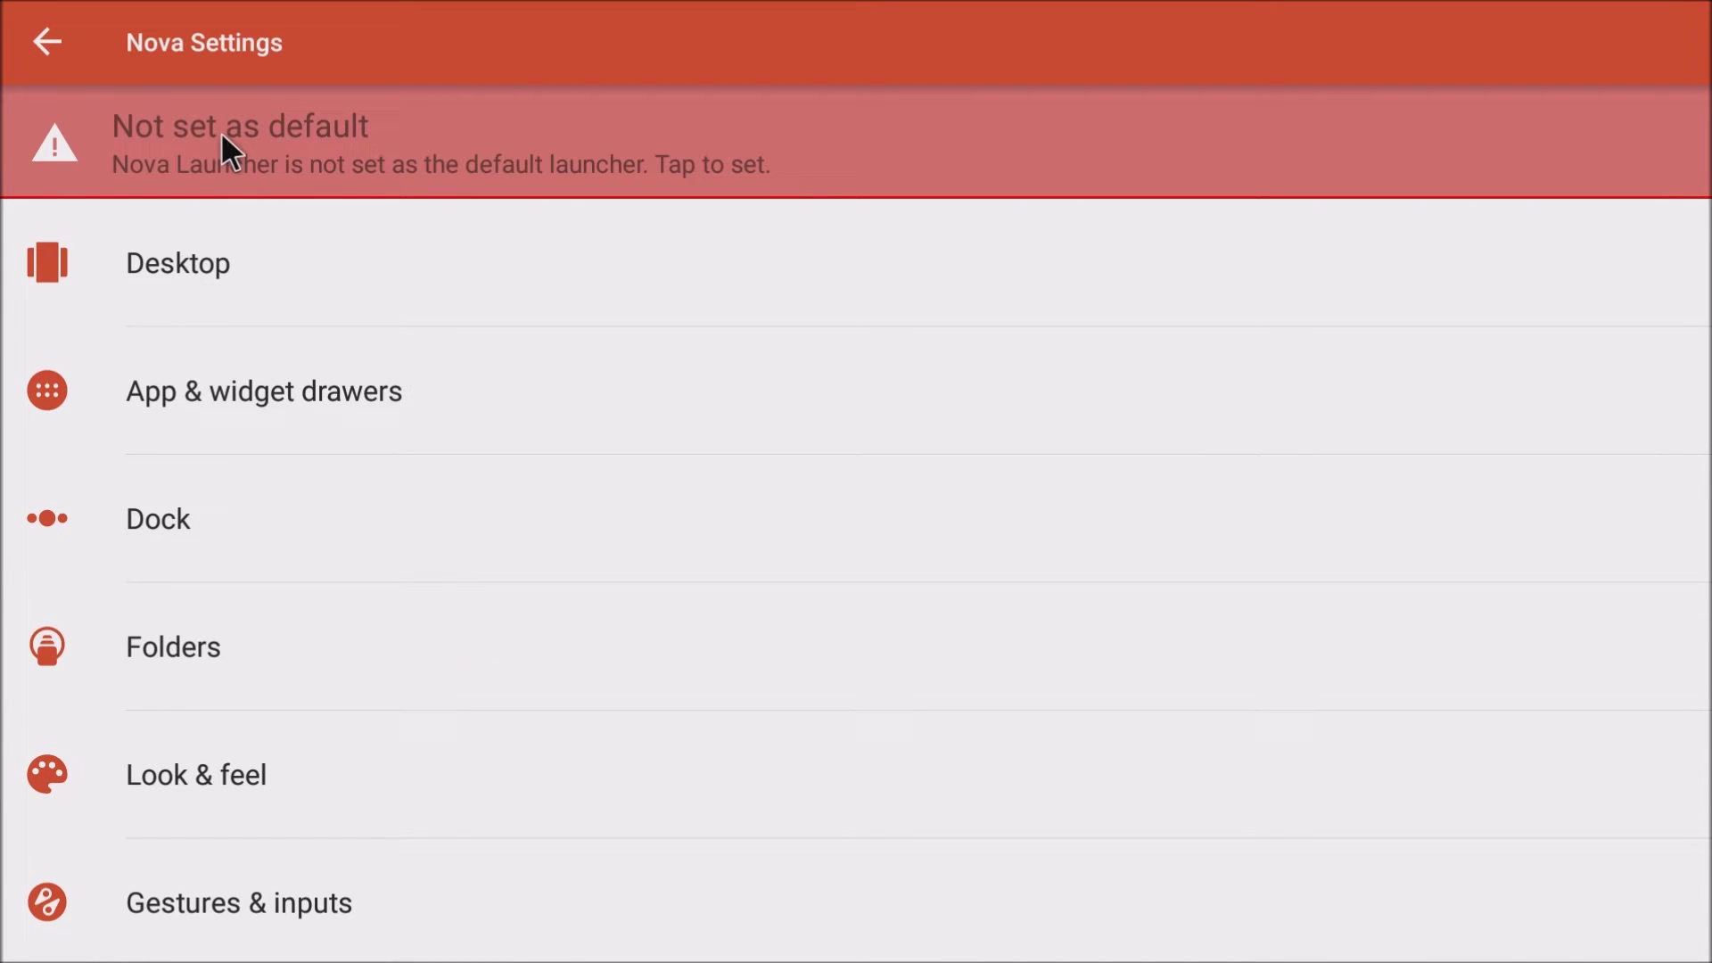
Leave Nova Settings and swipe between the Nova home screen pages.
key(Escape)
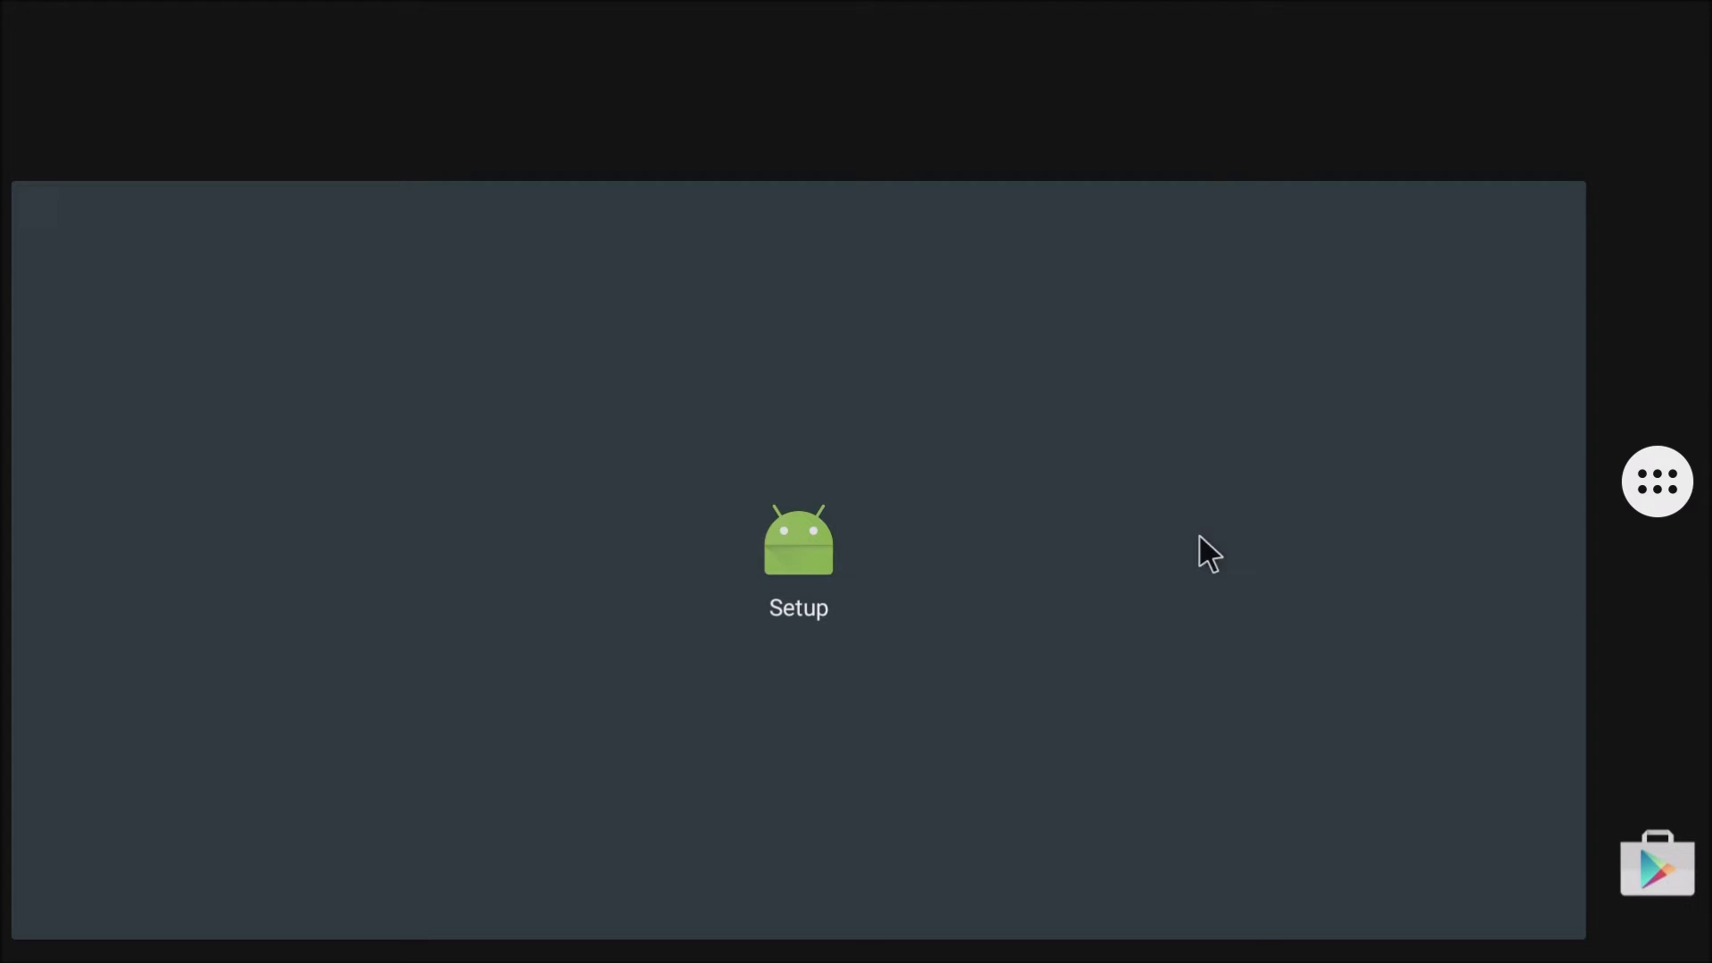
drag(1199, 533, 959, 577)
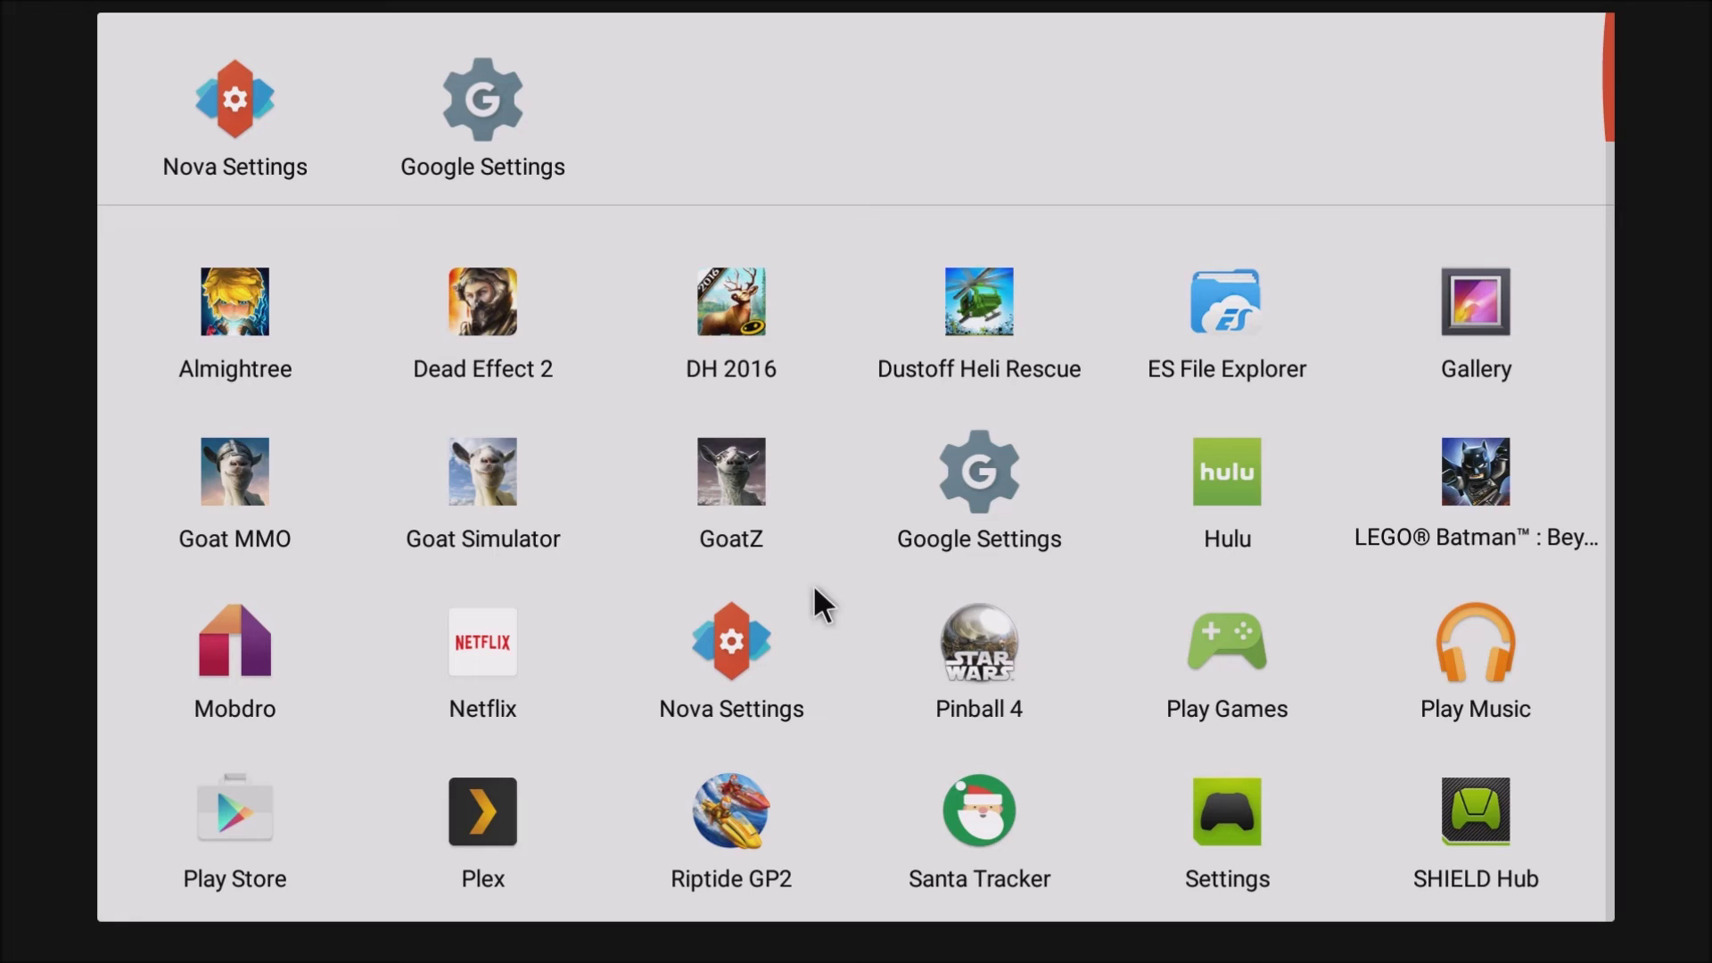
Open SHIELD system Settings from the app drawer, then scroll the drawer back to the top.
scroll(808, 558, up, 2)
scroll(709, 599, up, 1)
scroll(710, 593, down, 3)
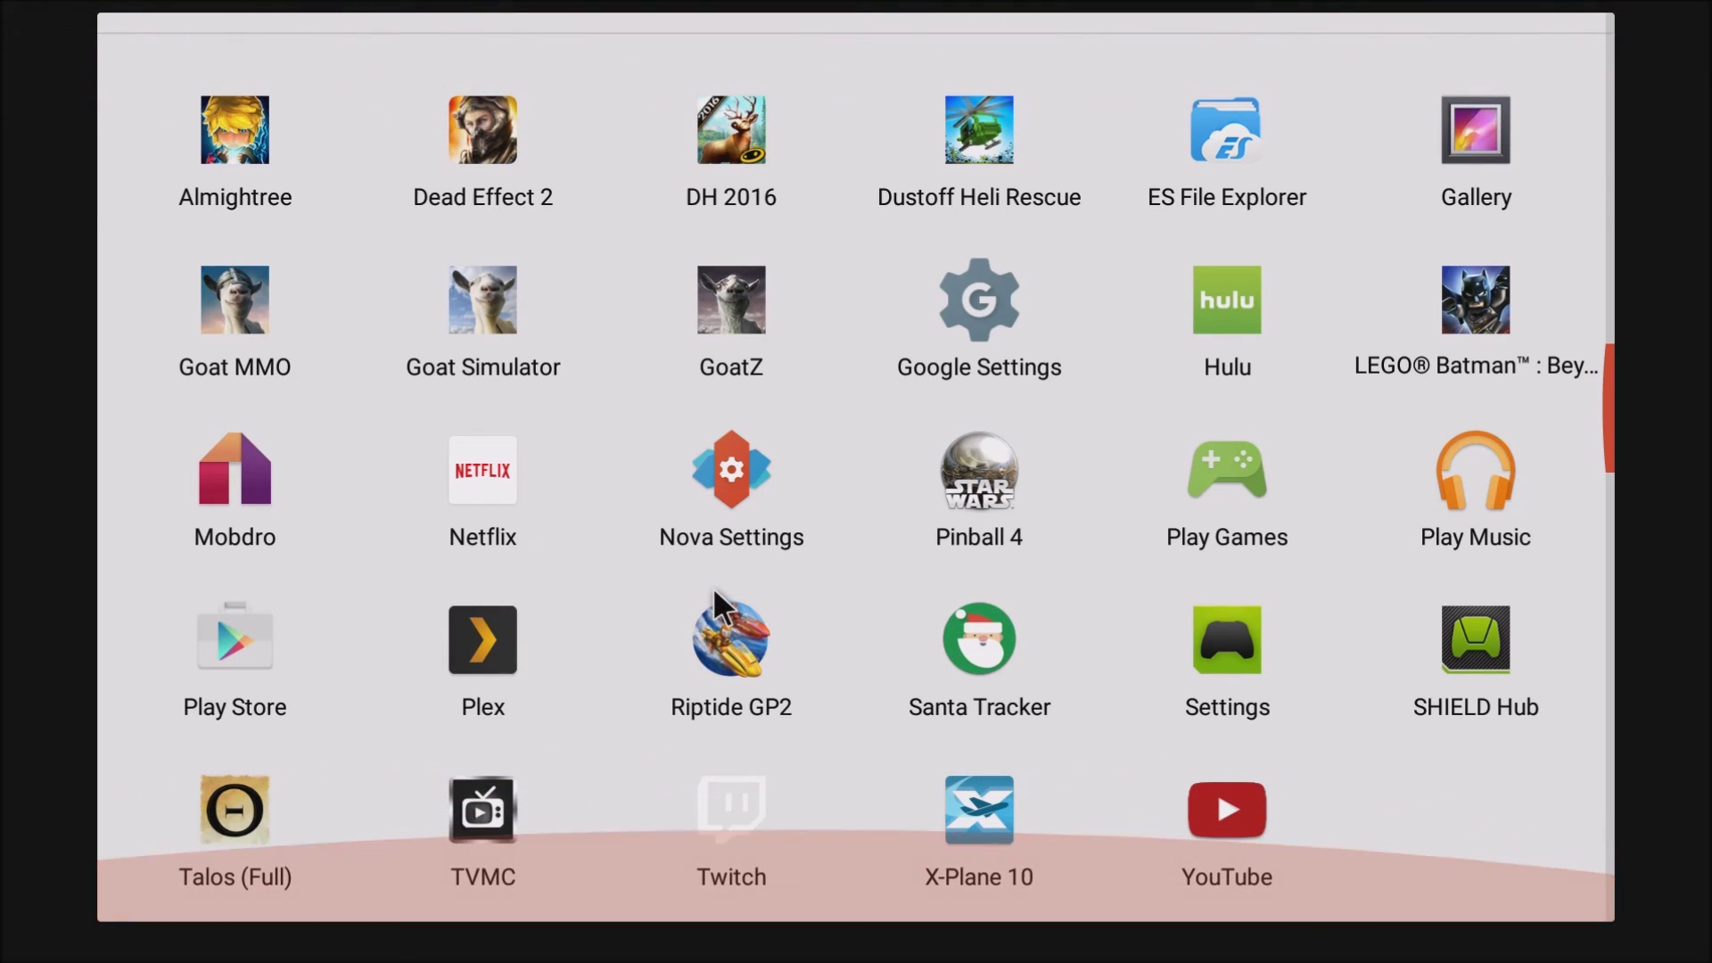
click(1186, 637)
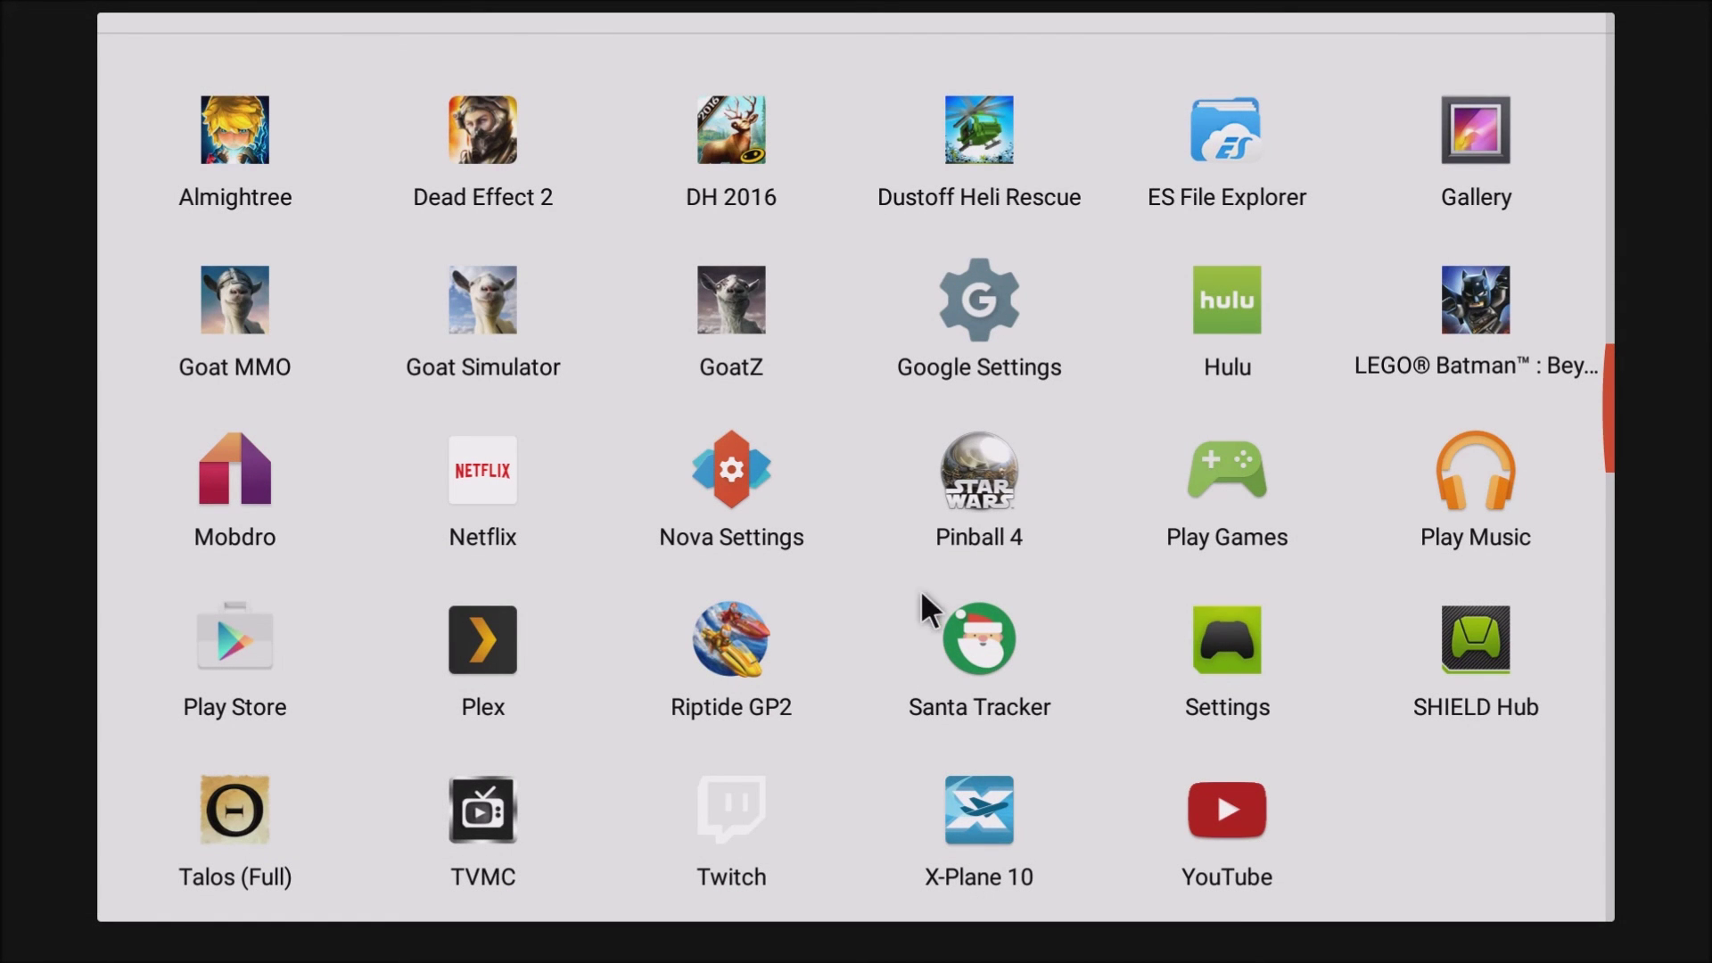
scroll(539, 406, up, 3)
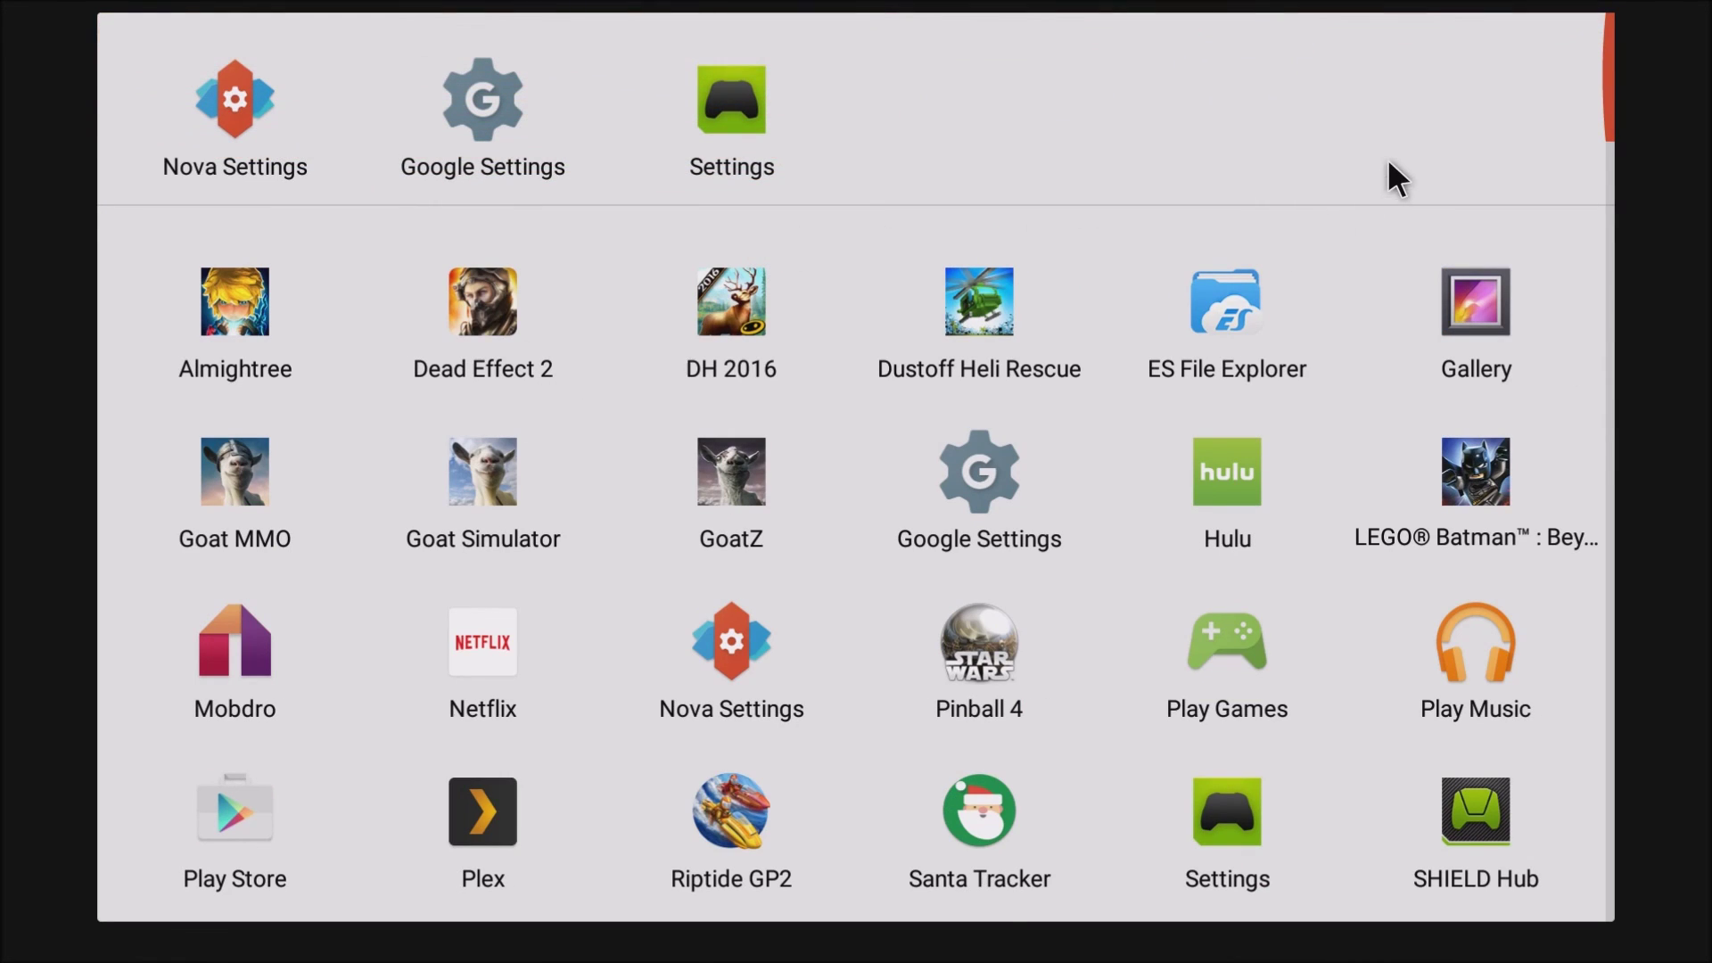
scroll(635, 297, up, 2)
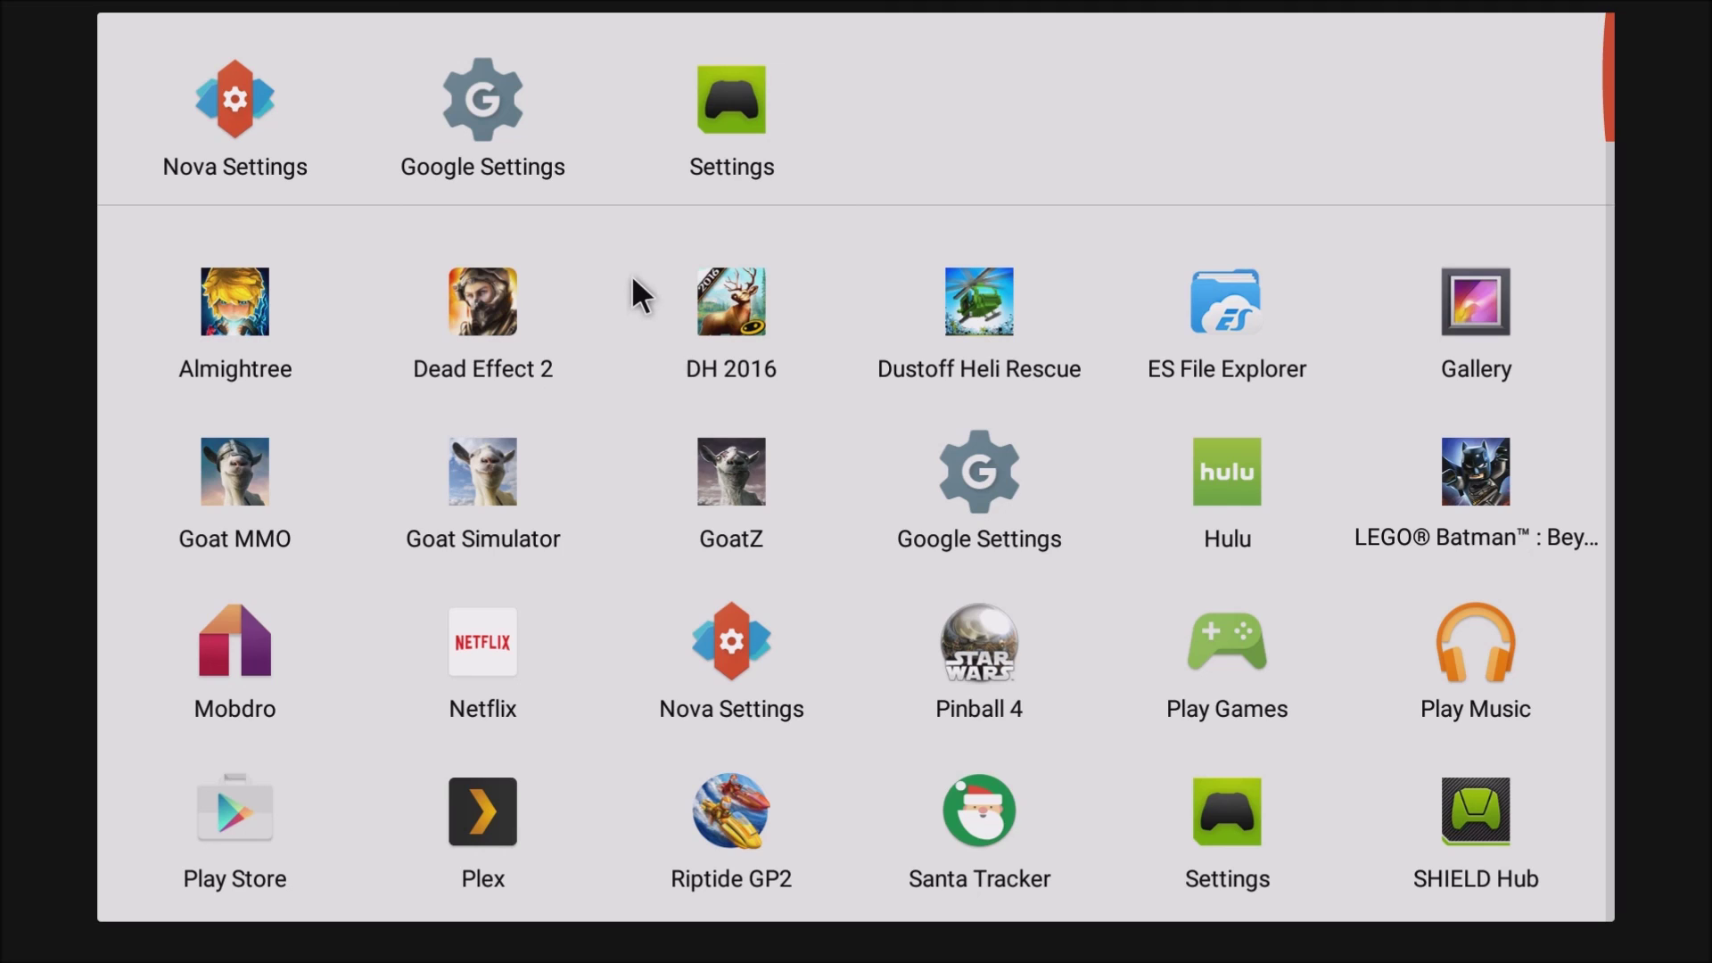